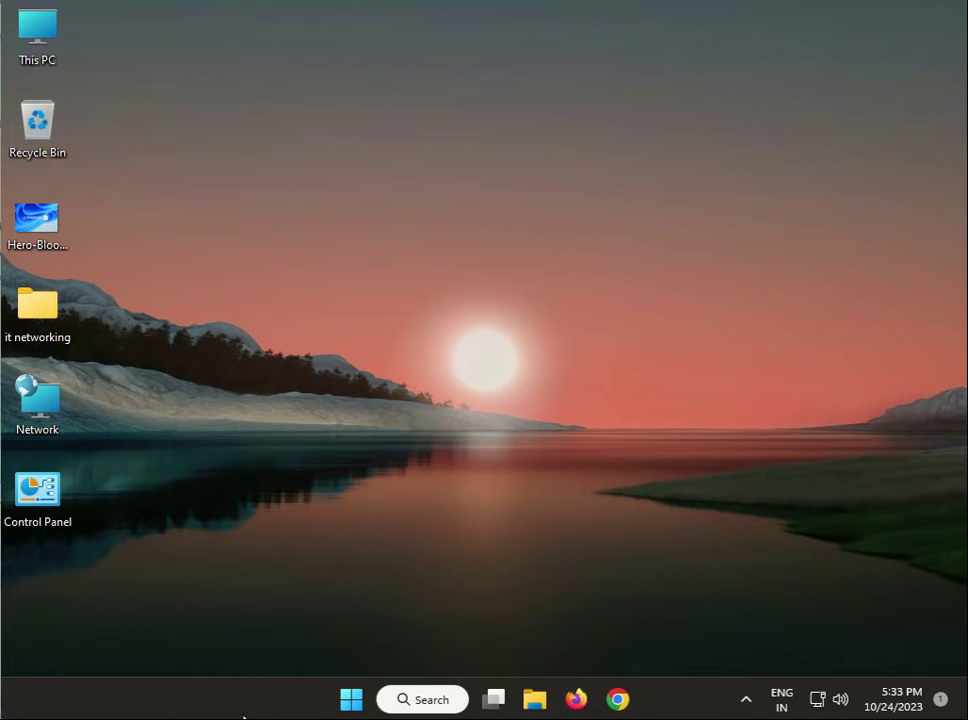
- Open Control Panel in Category view and bring up the Sound settings from Hardware and Sound
{"action": "left_click", "coordinate": [355, 705]}
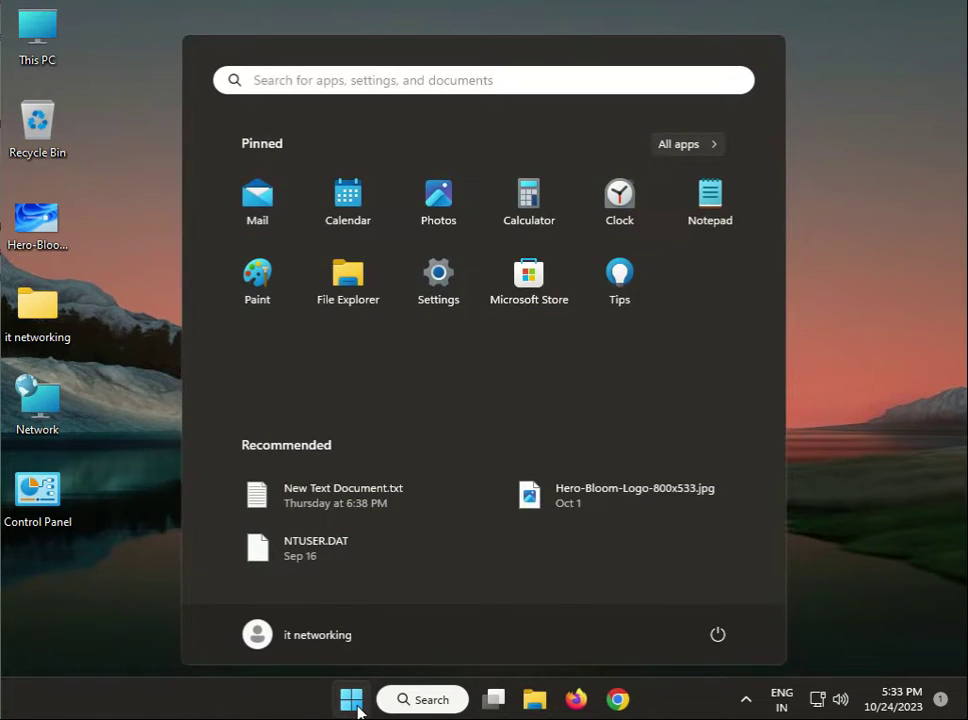
{"action": "type", "text": "con"}
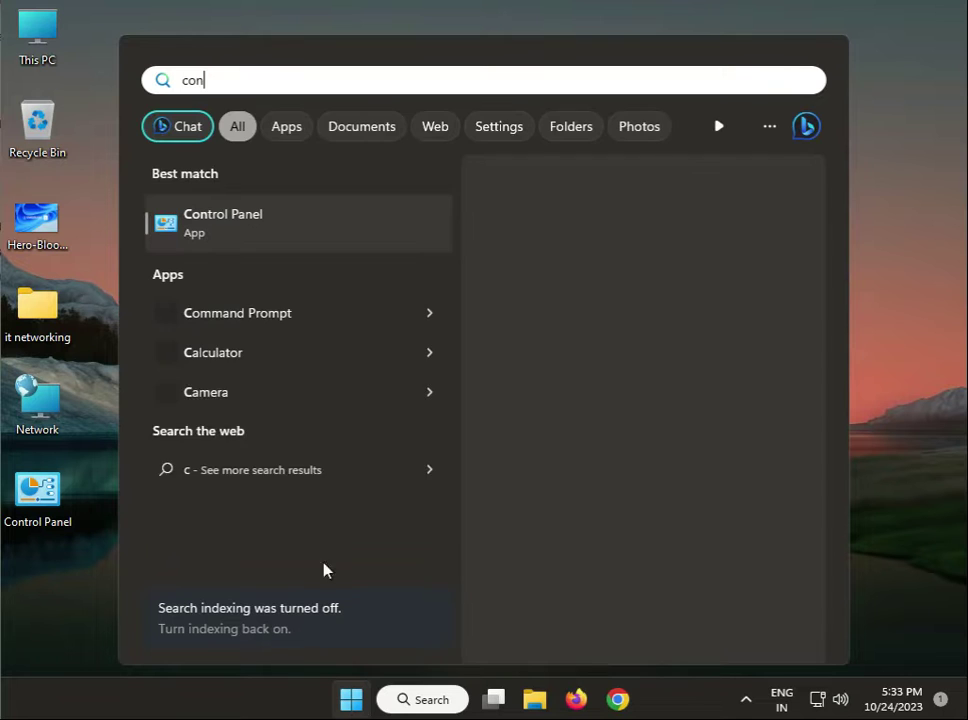
{"action": "left_click", "coordinate": [287, 235]}
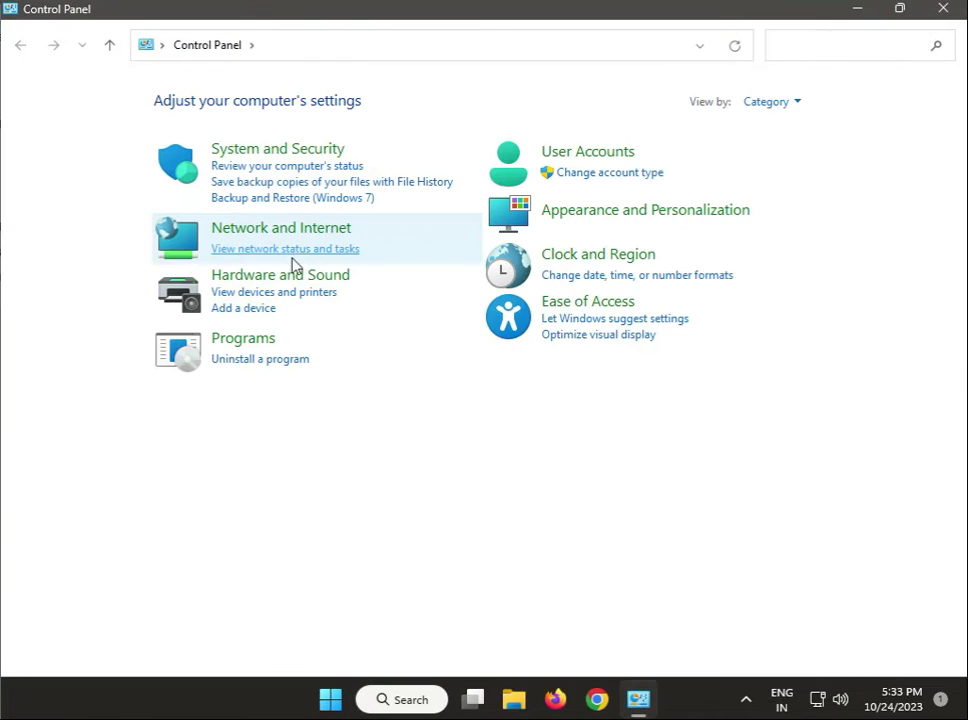
{"action": "left_click", "coordinate": [780, 104]}
{"action": "left_click", "coordinate": [787, 127]}
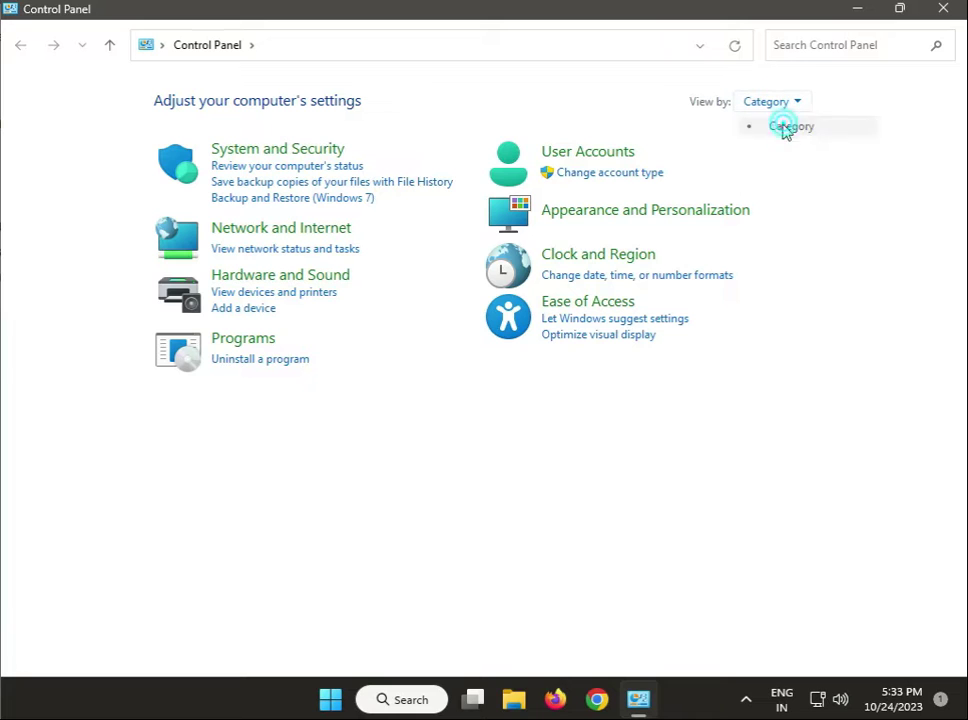
{"action": "left_click", "coordinate": [300, 276]}
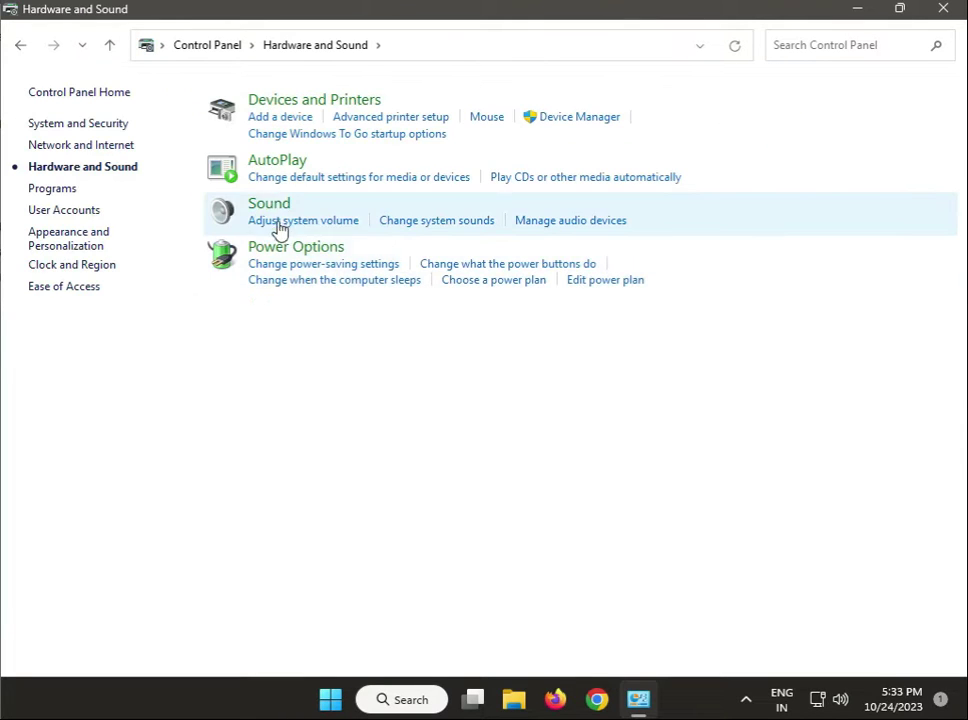
{"action": "left_click", "coordinate": [277, 207]}
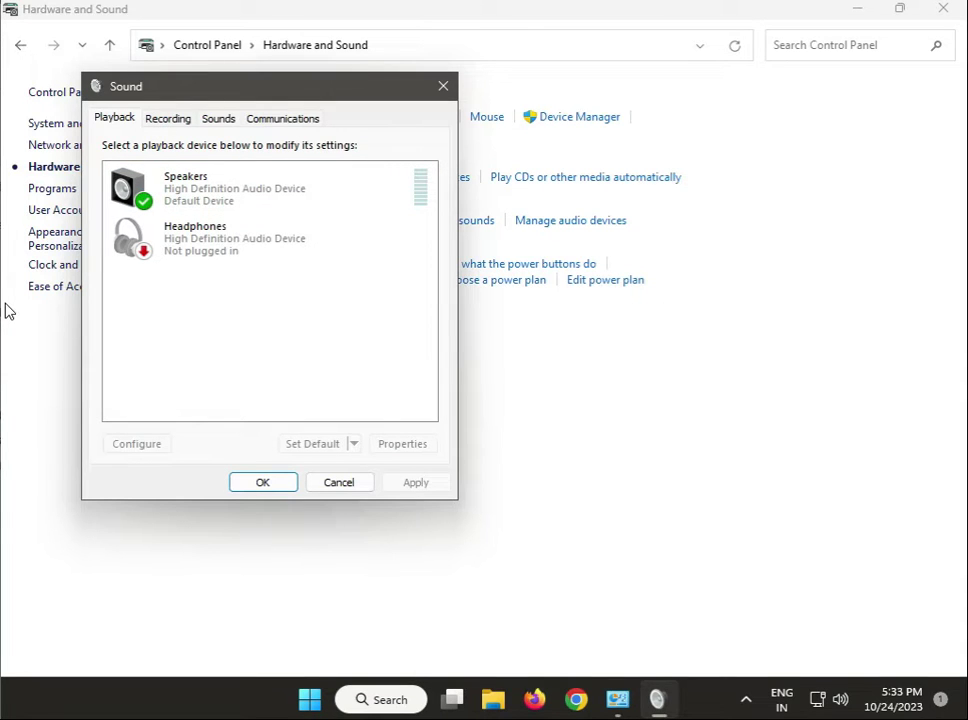
- Check the microphone among the recording devices, accept the Sound settings and close Control Panel
{"action": "left_click", "coordinate": [174, 120]}
{"action": "left_click", "coordinate": [233, 195]}
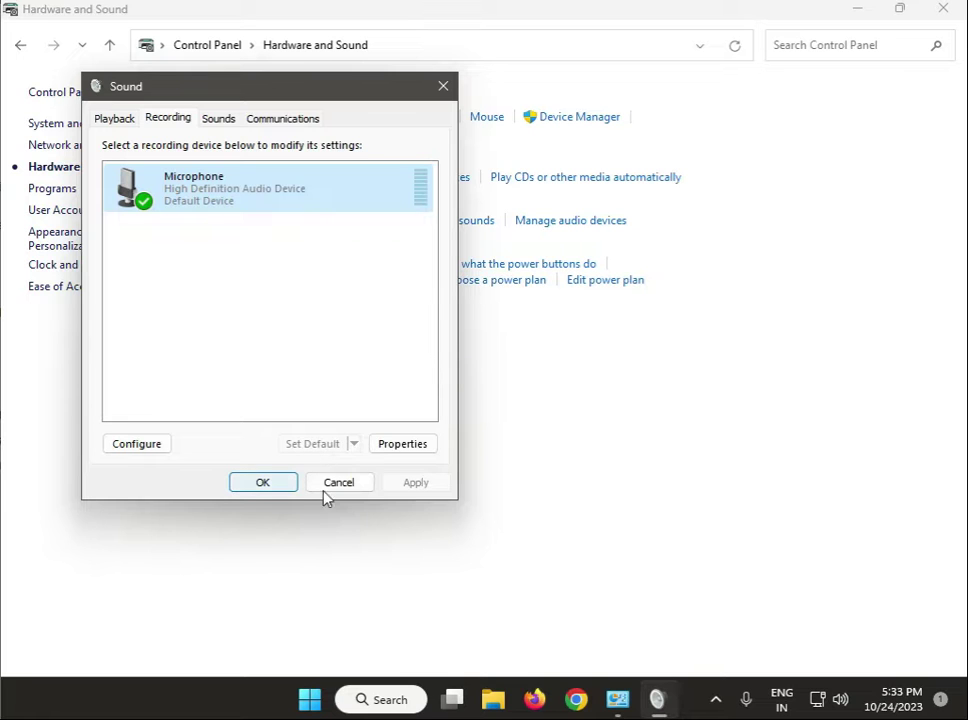
{"action": "left_click", "coordinate": [272, 488]}
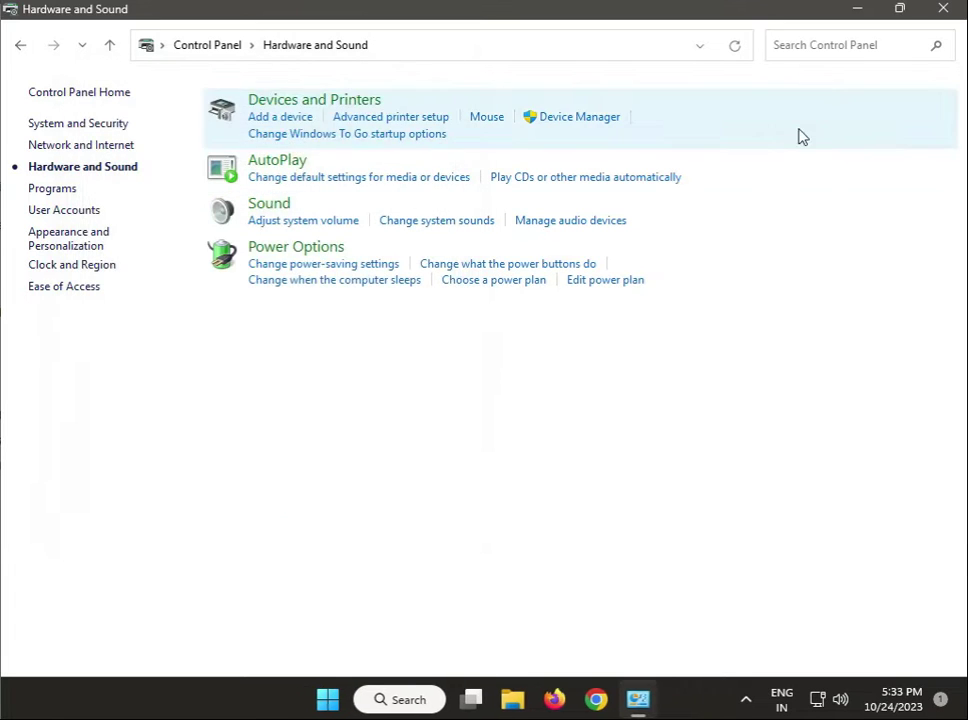
{"action": "left_click", "coordinate": [935, 15]}
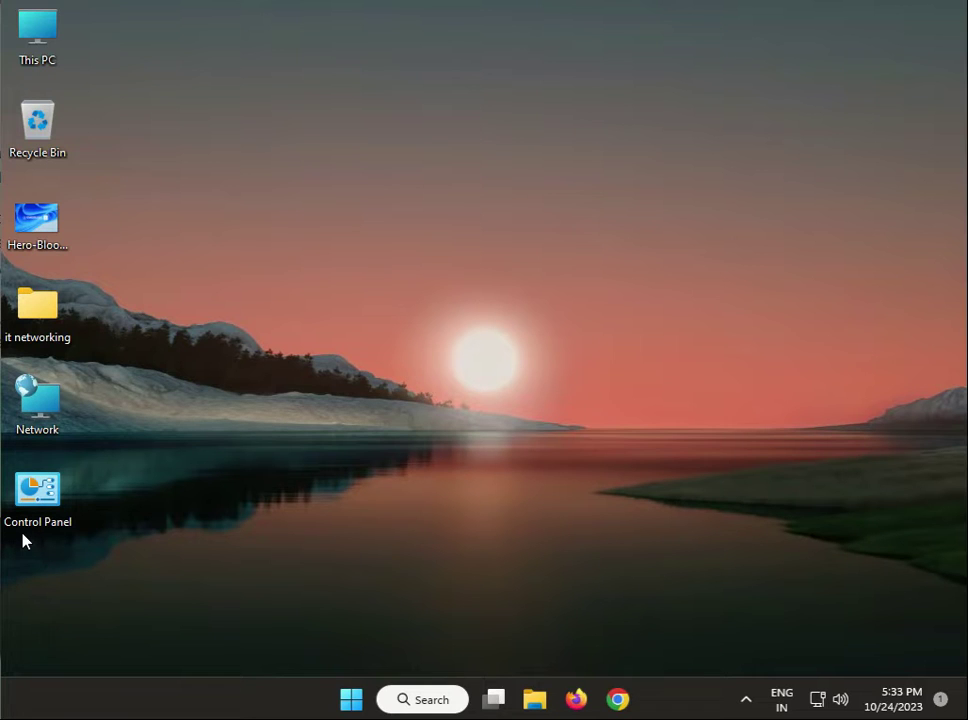
- Open Device Manager and dismiss the Windows Security notification
{"action": "right_click", "coordinate": [350, 704]}
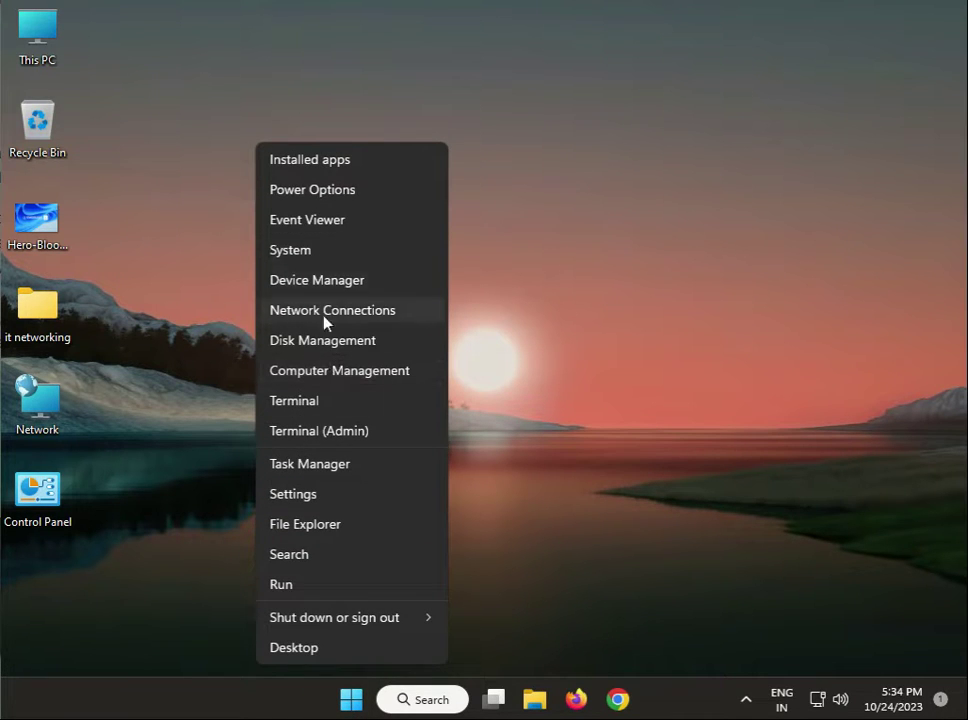
{"action": "left_click", "coordinate": [332, 290]}
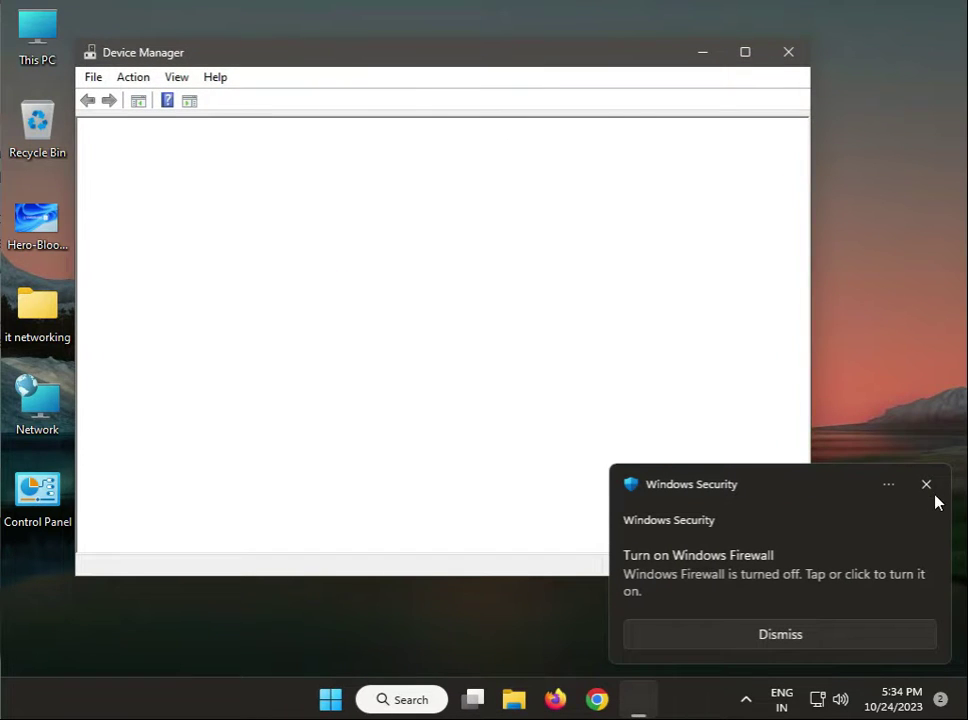
{"action": "left_click", "coordinate": [929, 486]}
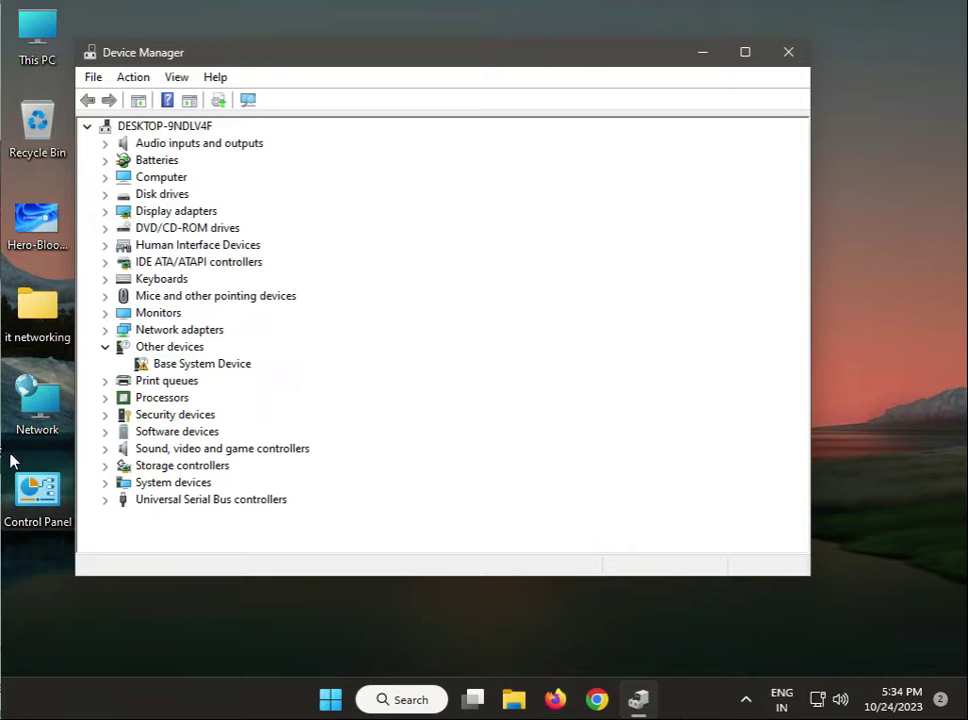
- Search automatically for an updated driver for the High Definition Audio Device under Sound, video and game controllers
{"action": "left_click", "coordinate": [102, 449]}
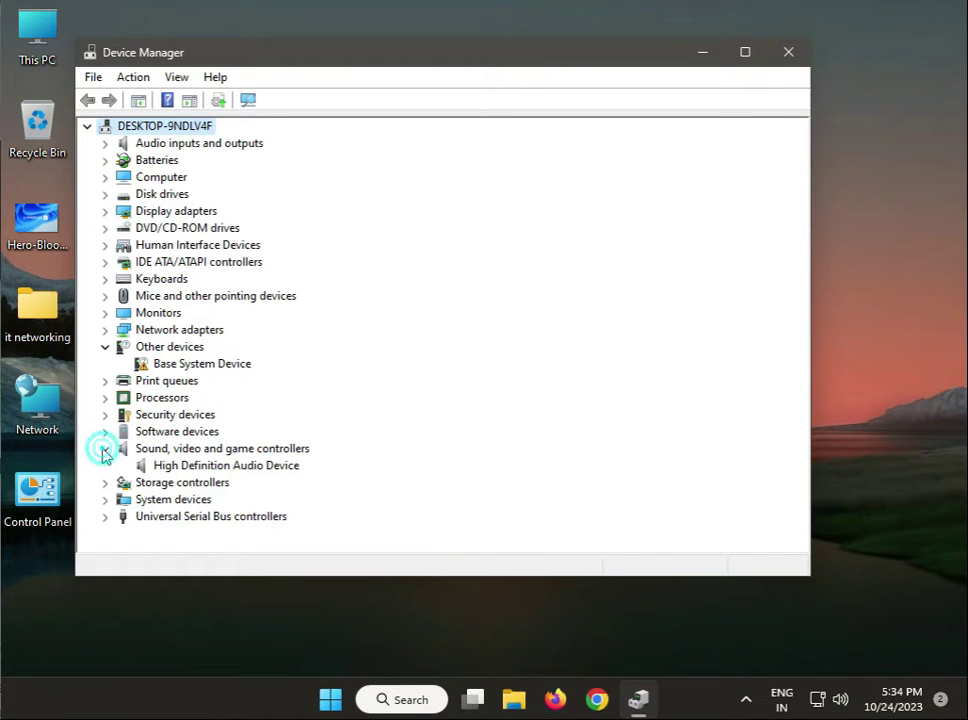
{"action": "left_click", "coordinate": [193, 466]}
{"action": "right_click", "coordinate": [197, 469]}
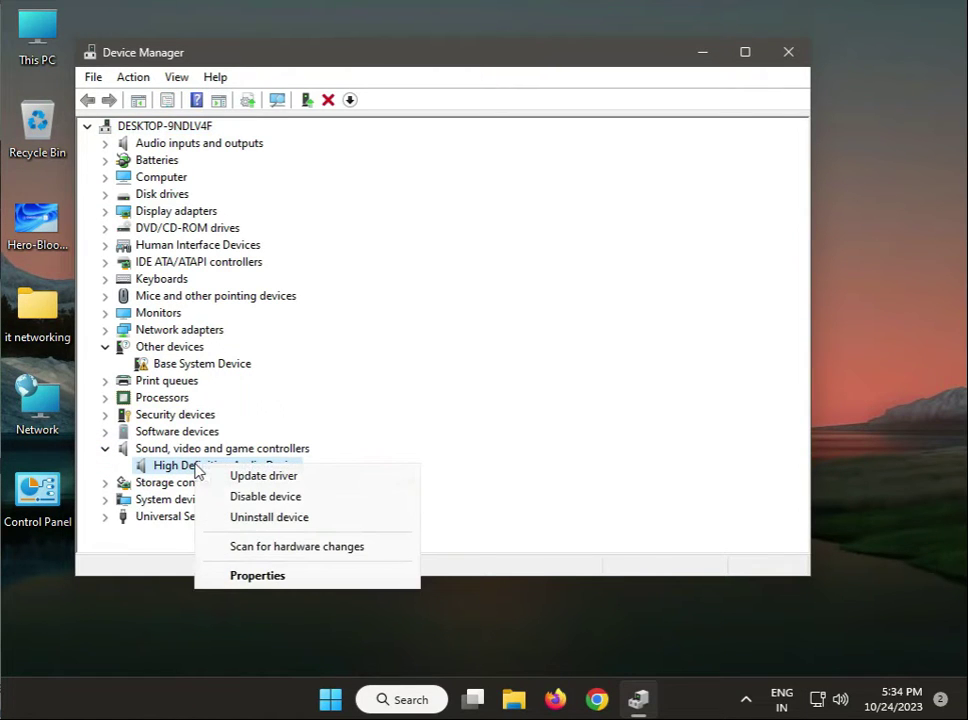
{"action": "left_click", "coordinate": [253, 476]}
{"action": "left_click", "coordinate": [460, 292]}
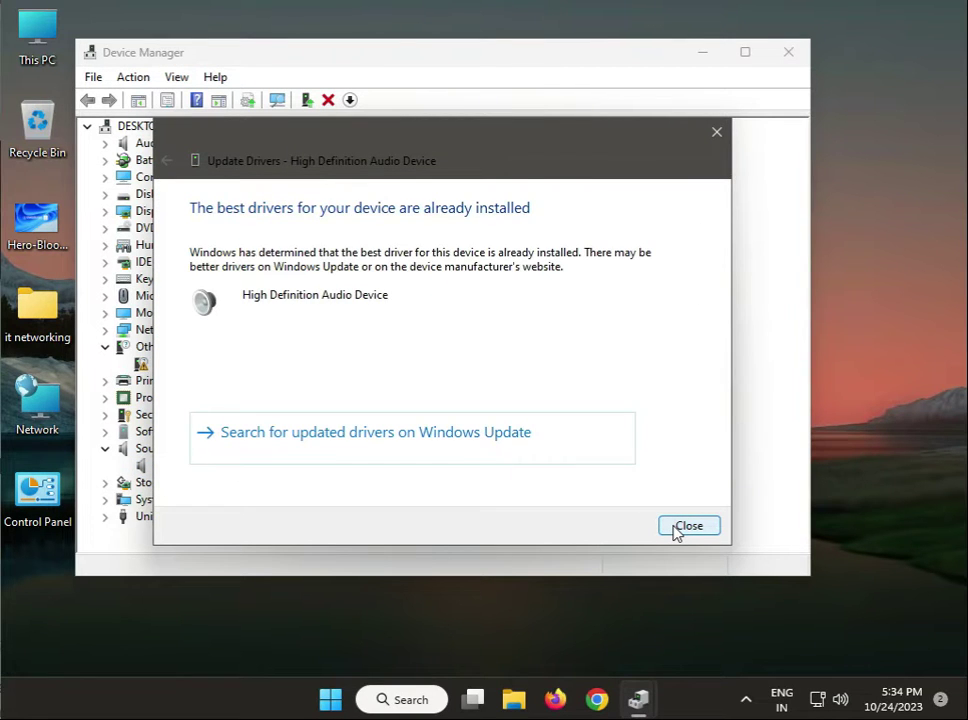
{"action": "left_click", "coordinate": [678, 531]}
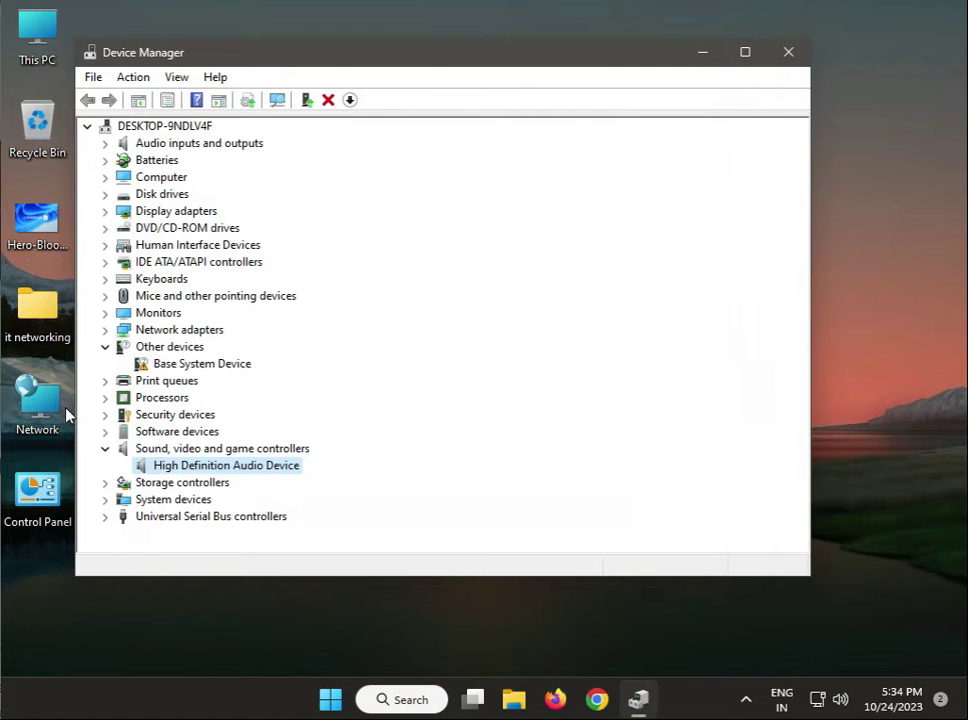
- Disable the High Definition Audio Device without restarting the computer
{"action": "right_click", "coordinate": [203, 470]}
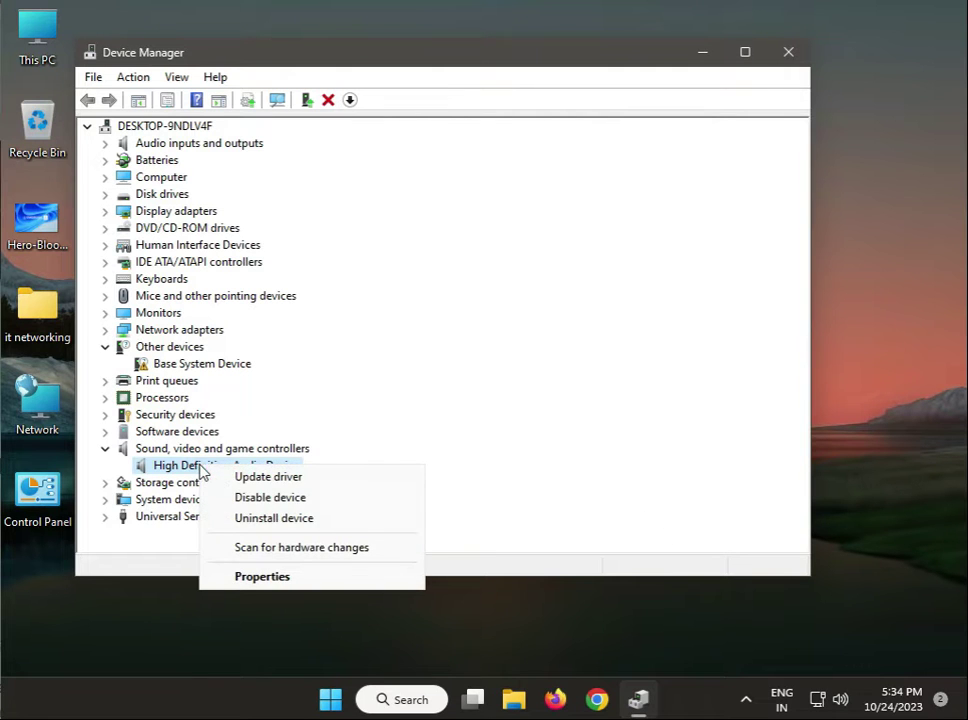
{"action": "left_click", "coordinate": [266, 498]}
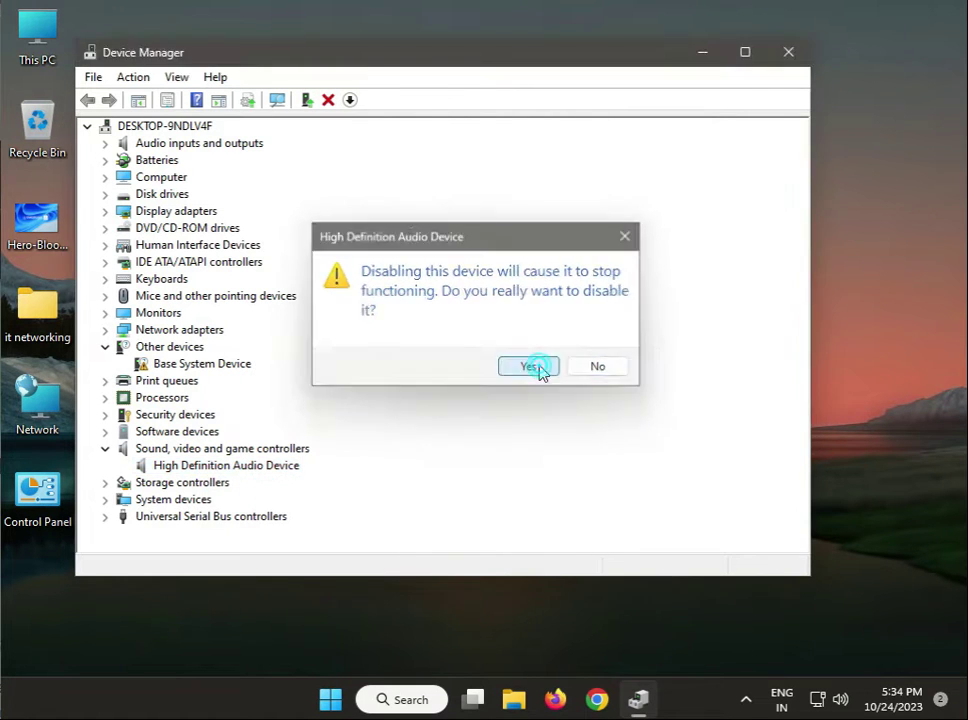
{"action": "left_click", "coordinate": [529, 367]}
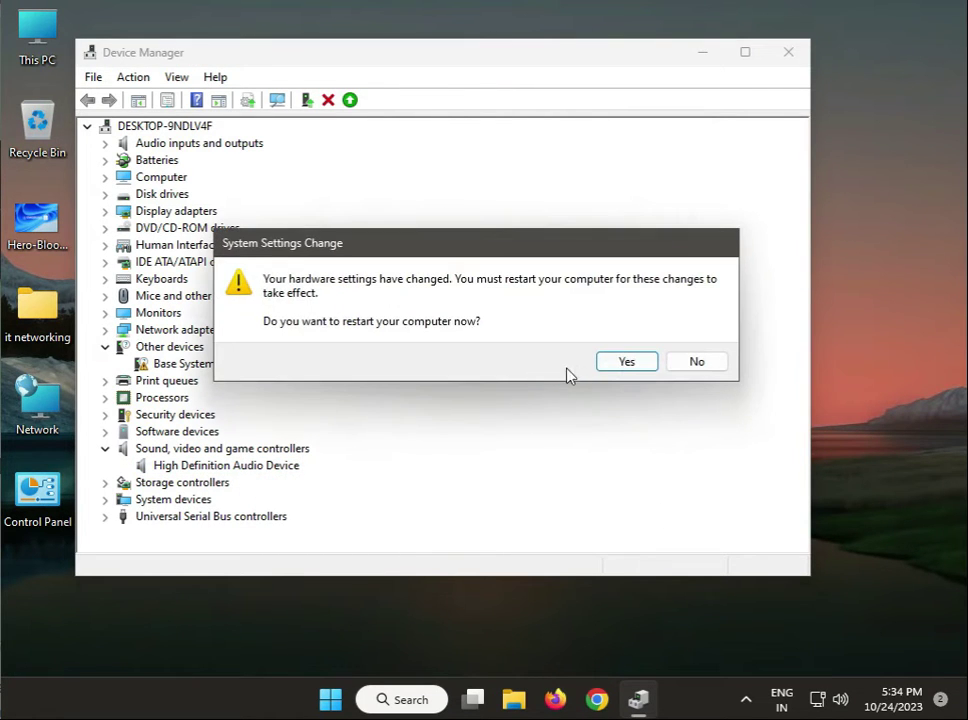
{"action": "left_click", "coordinate": [679, 365]}
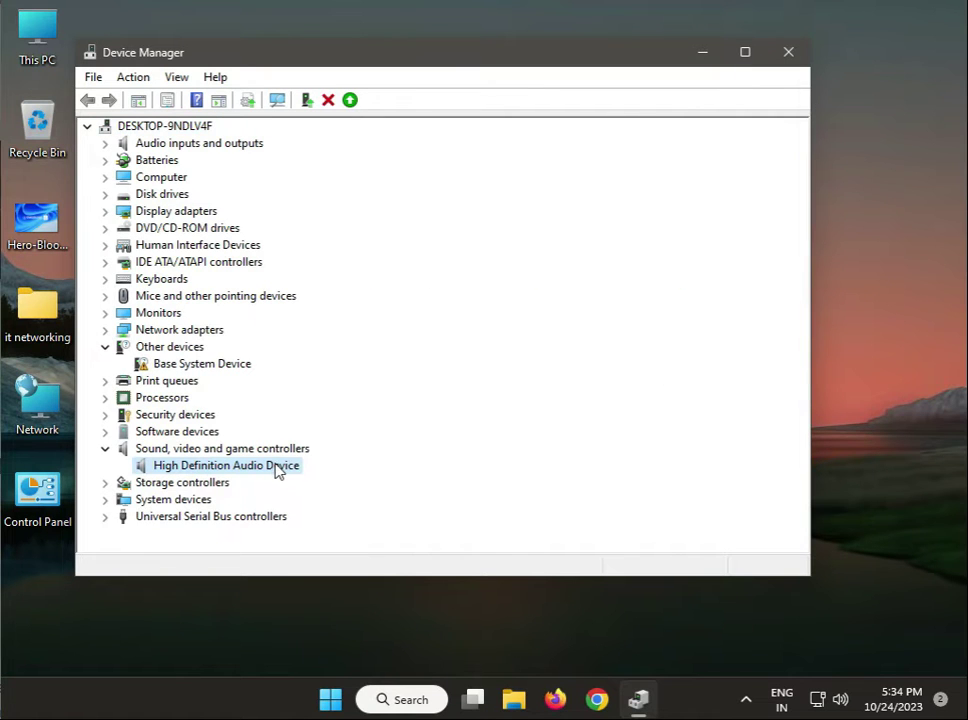
- Enable the High Definition Audio Device again without restarting, and scan for hardware changes before closing Device Manager
{"action": "right_click", "coordinate": [276, 466]}
{"action": "left_click", "coordinate": [323, 500]}
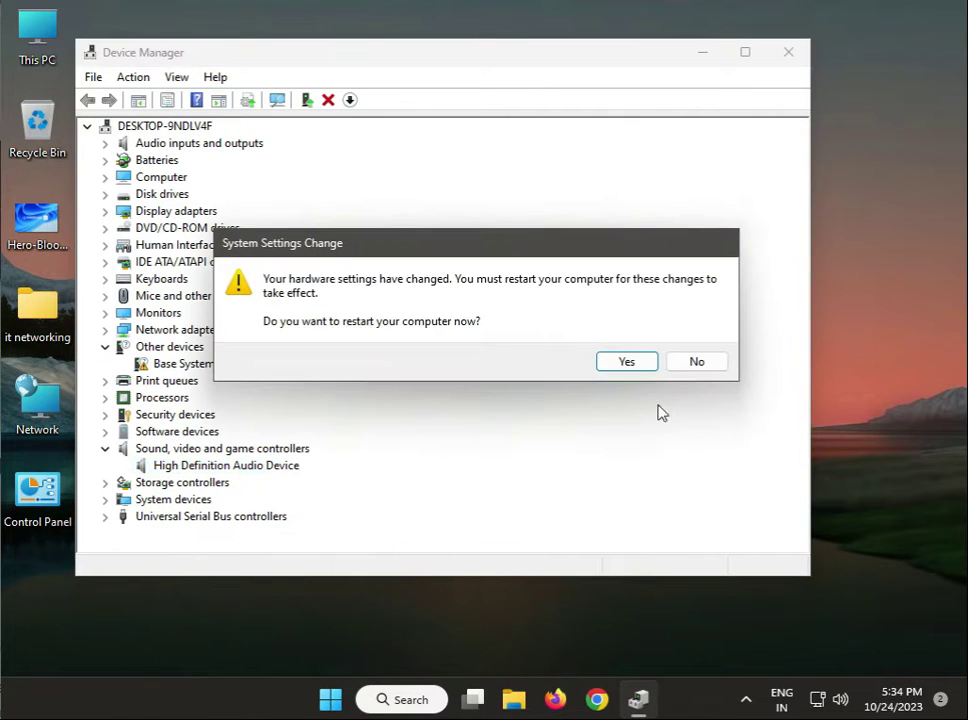
{"action": "left_click", "coordinate": [687, 366]}
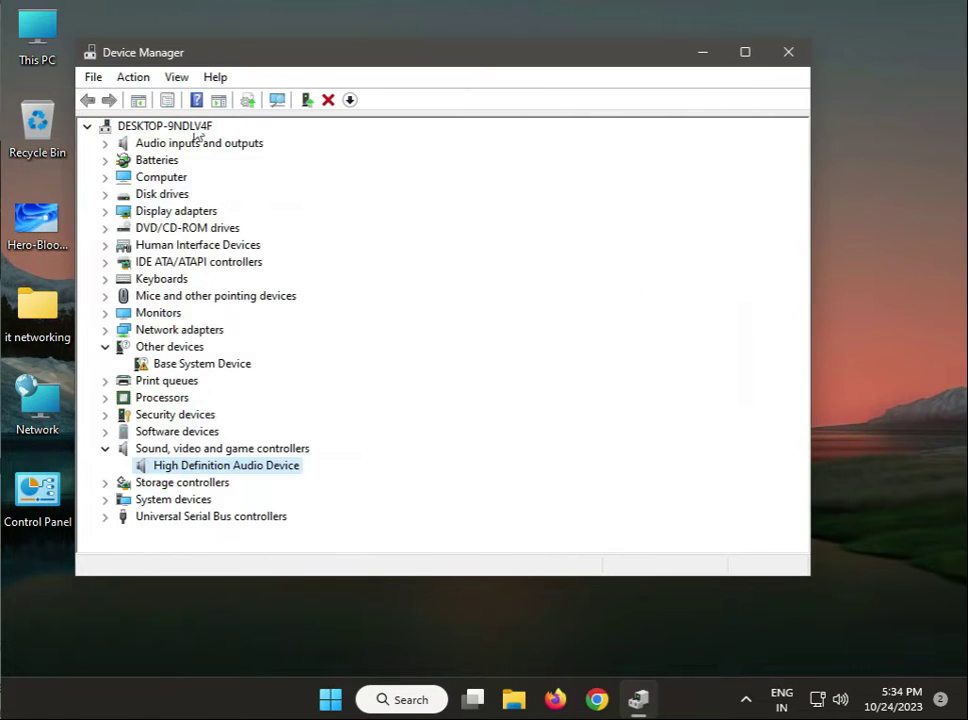
{"action": "left_click", "coordinate": [278, 100]}
{"action": "left_click", "coordinate": [786, 54]}
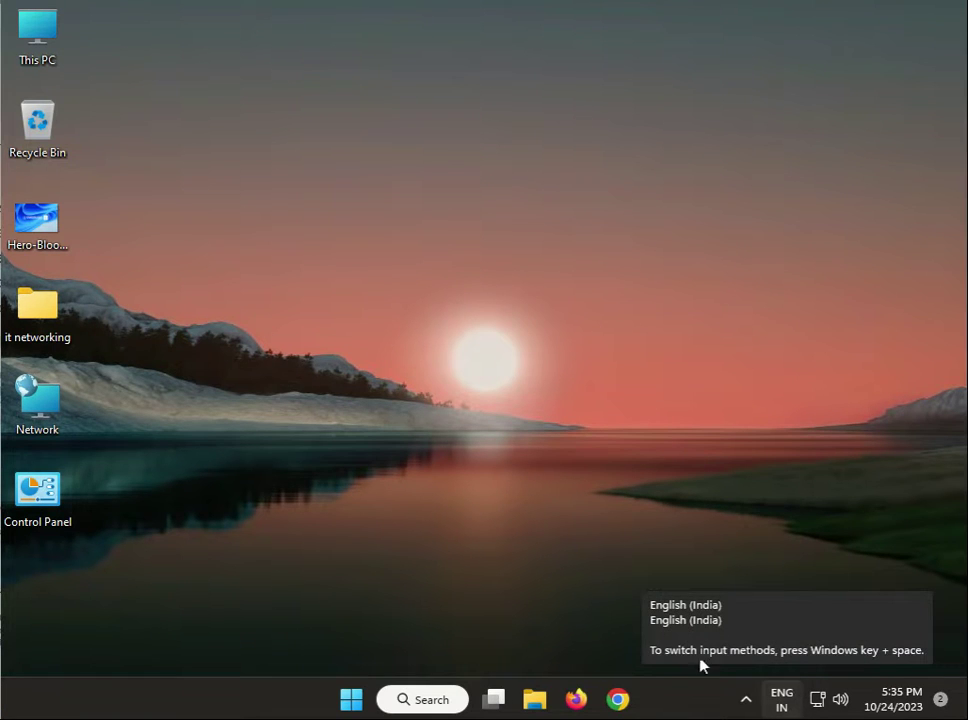
- Return to the Sound settings through Control Panel's Hardware and Sound category
{"action": "left_click", "coordinate": [363, 701]}
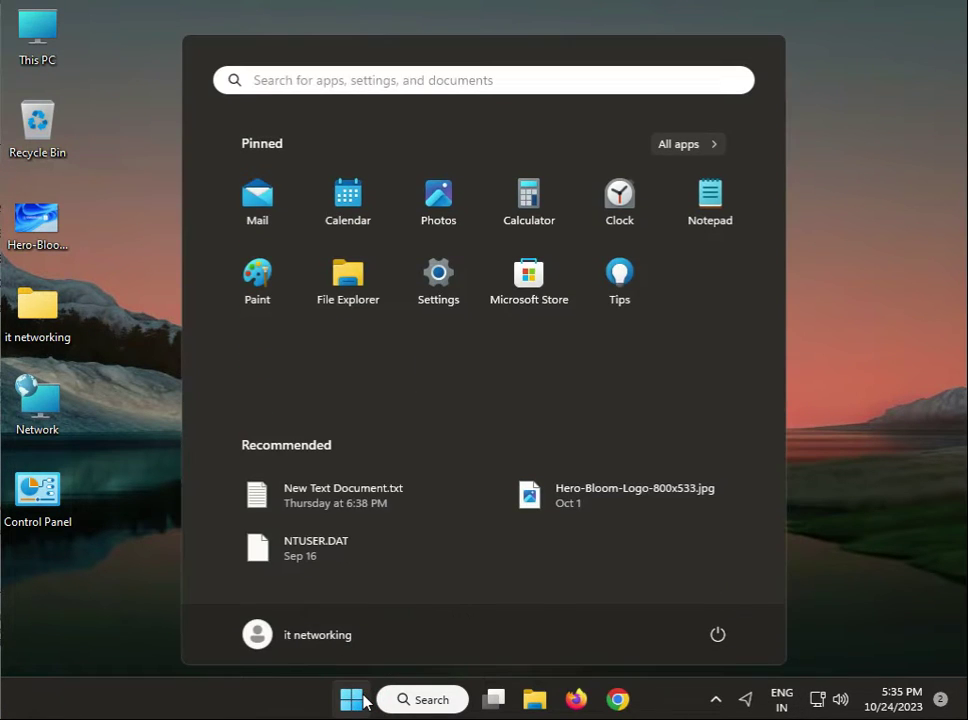
{"action": "left_click", "coordinate": [363, 701]}
{"action": "left_click", "coordinate": [363, 701]}
{"action": "type", "text": "con"}
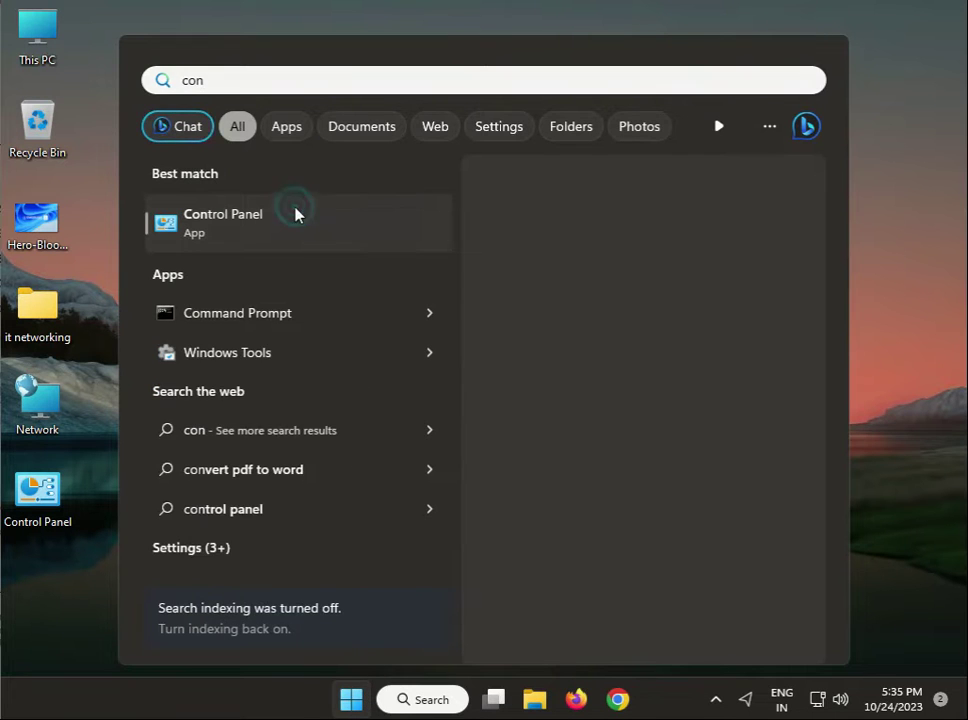
{"action": "left_click", "coordinate": [296, 214]}
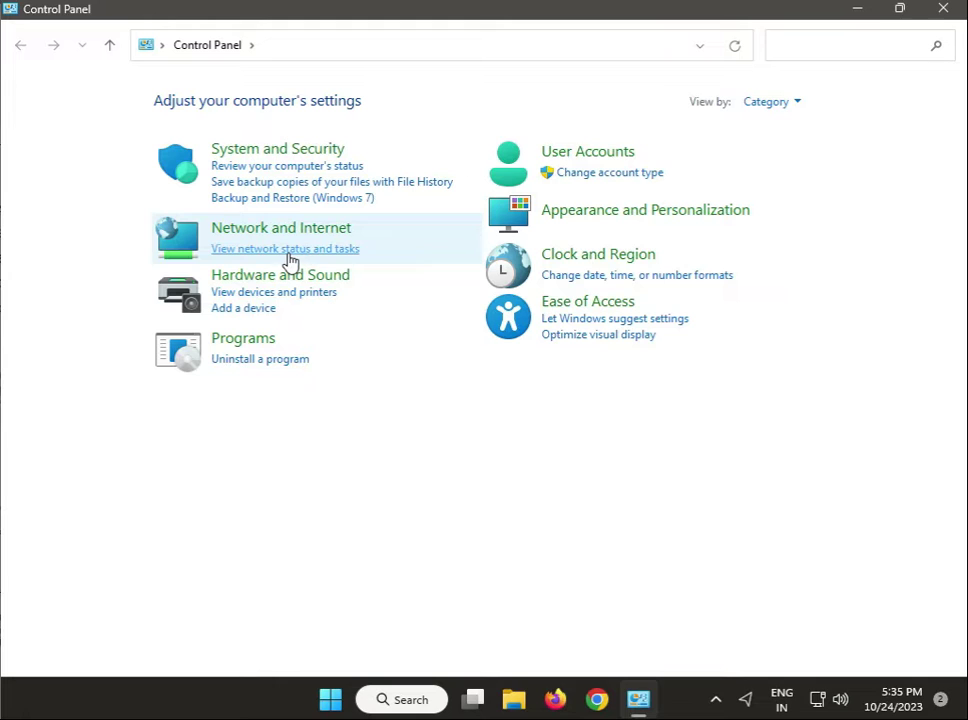
{"action": "left_click", "coordinate": [776, 101]}
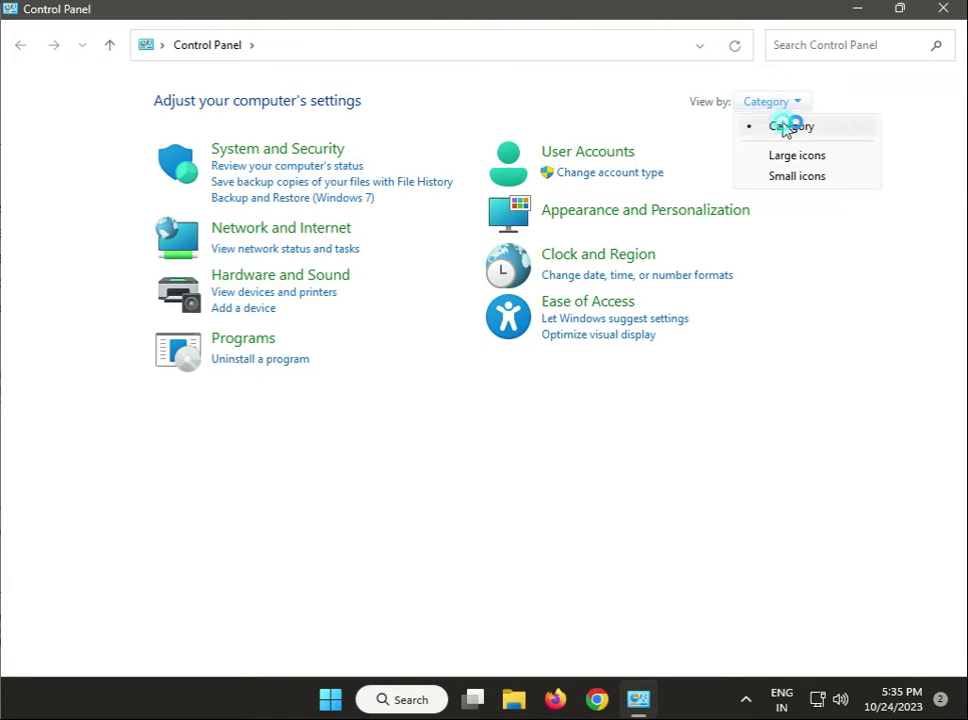
{"action": "left_click", "coordinate": [786, 126]}
{"action": "left_click", "coordinate": [339, 279]}
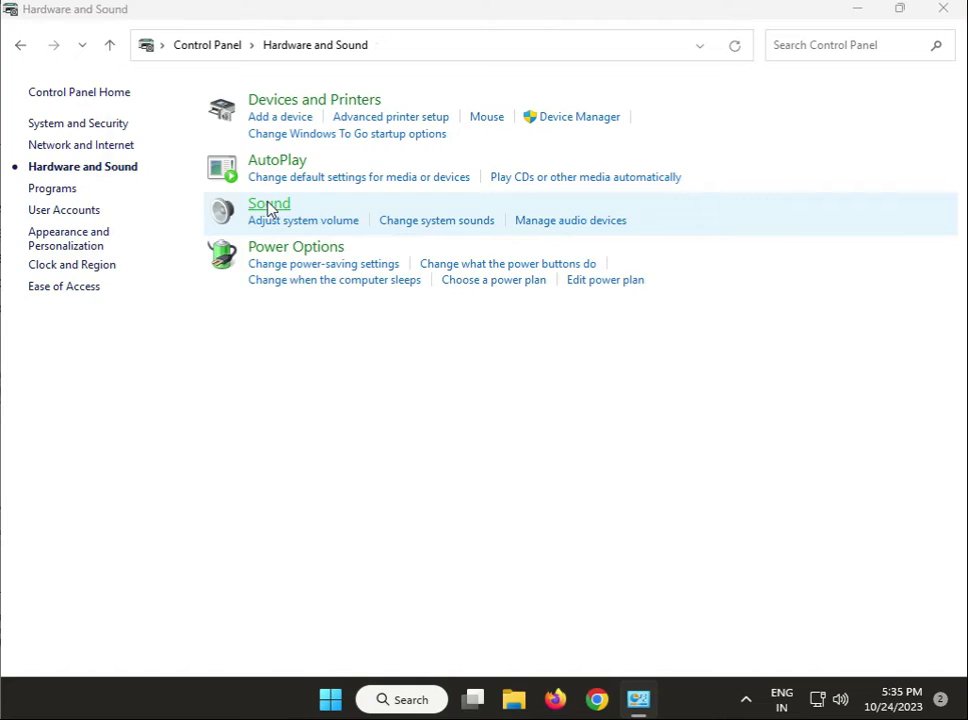
{"action": "left_click", "coordinate": [268, 205]}
- Review the recording microphone's Listen, Levels and Advanced properties and leave them without saving changes
{"action": "left_click", "coordinate": [193, 145]}
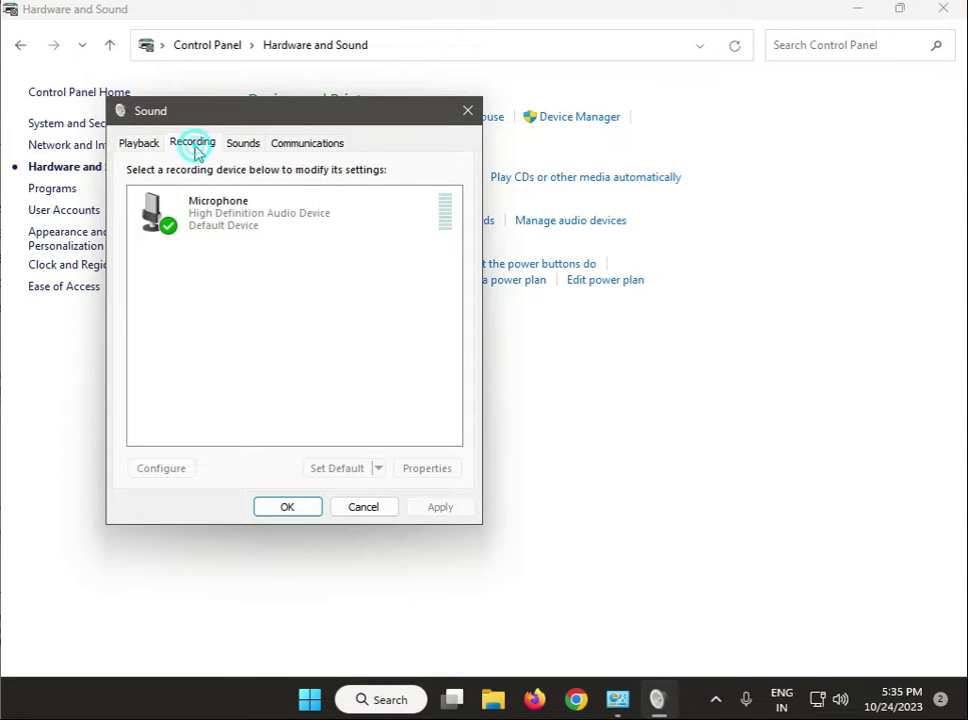
{"action": "right_click", "coordinate": [212, 211]}
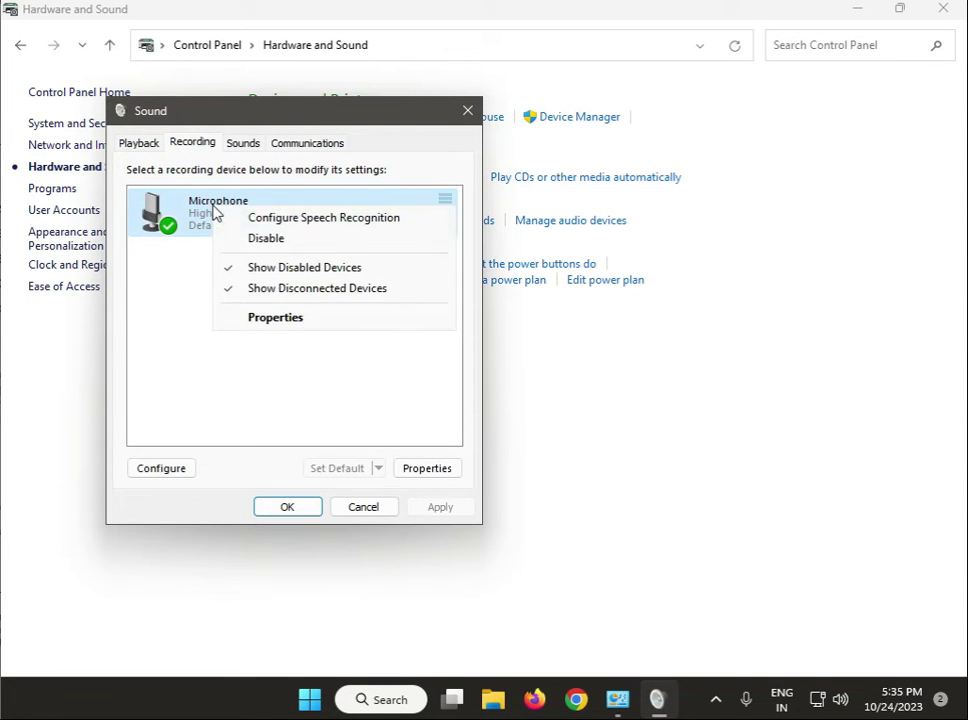
{"action": "left_click", "coordinate": [275, 320]}
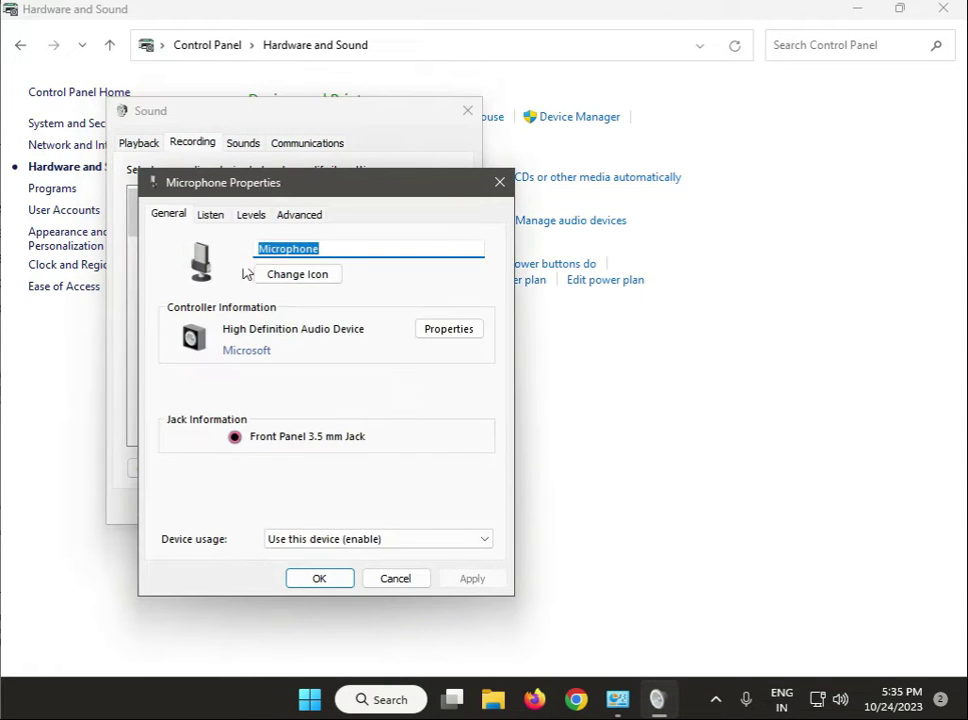
{"action": "left_click", "coordinate": [214, 218]}
{"action": "left_click", "coordinate": [252, 218]}
{"action": "left_click", "coordinate": [281, 218]}
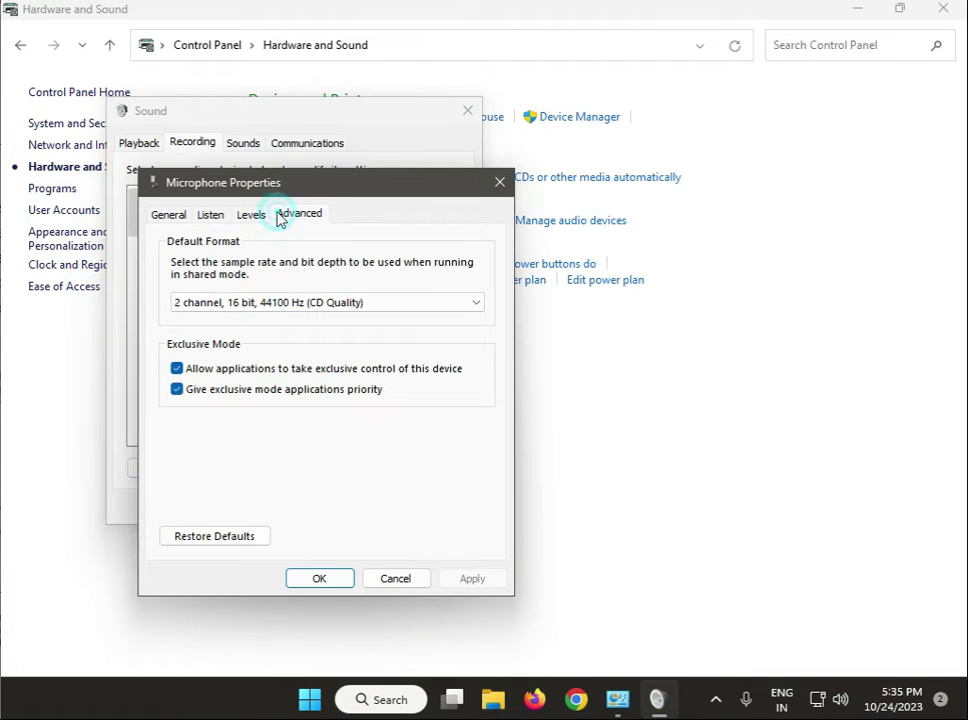
{"action": "left_click", "coordinate": [395, 580]}
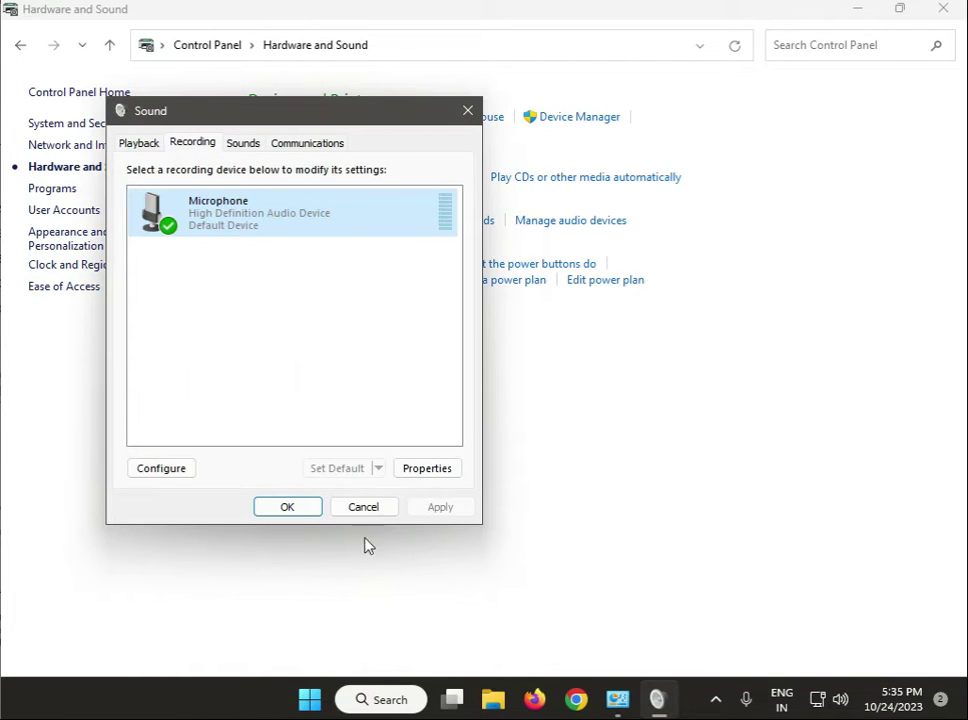
- Turn Disable all enhancements on and back off for the playback Speakers, and apply the enhancement settings
{"action": "left_click", "coordinate": [141, 148]}
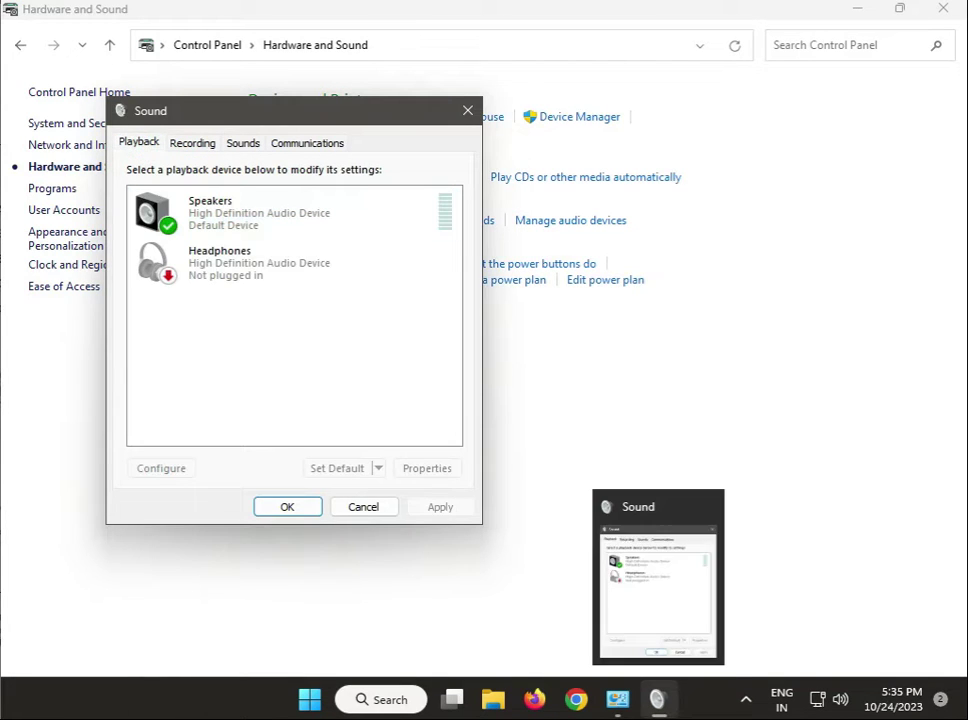
{"action": "right_click", "coordinate": [284, 230]}
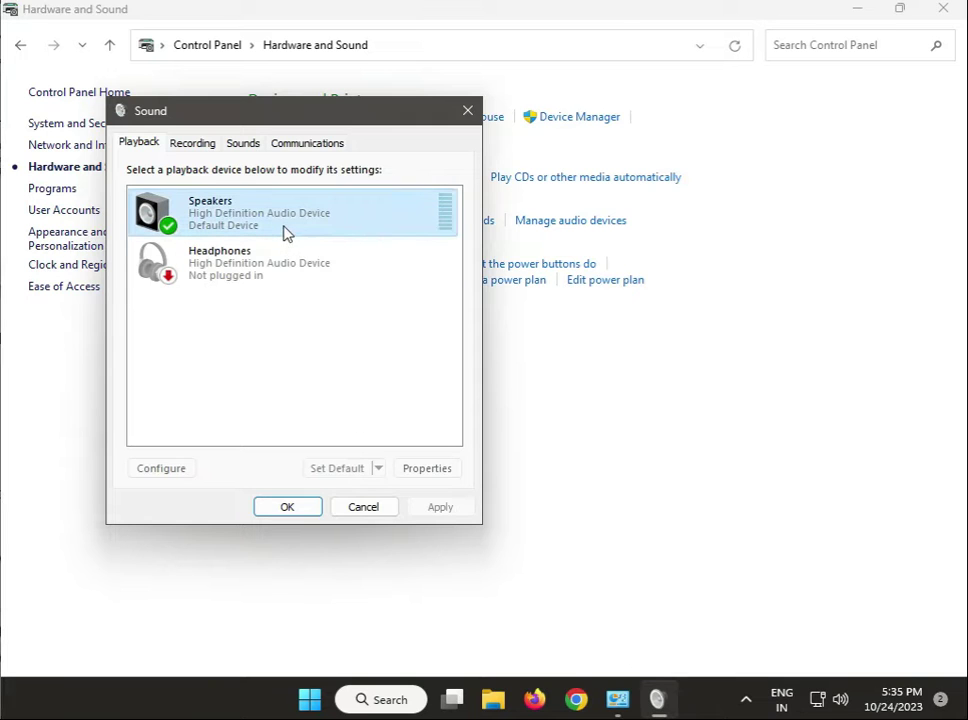
{"action": "left_click", "coordinate": [346, 380]}
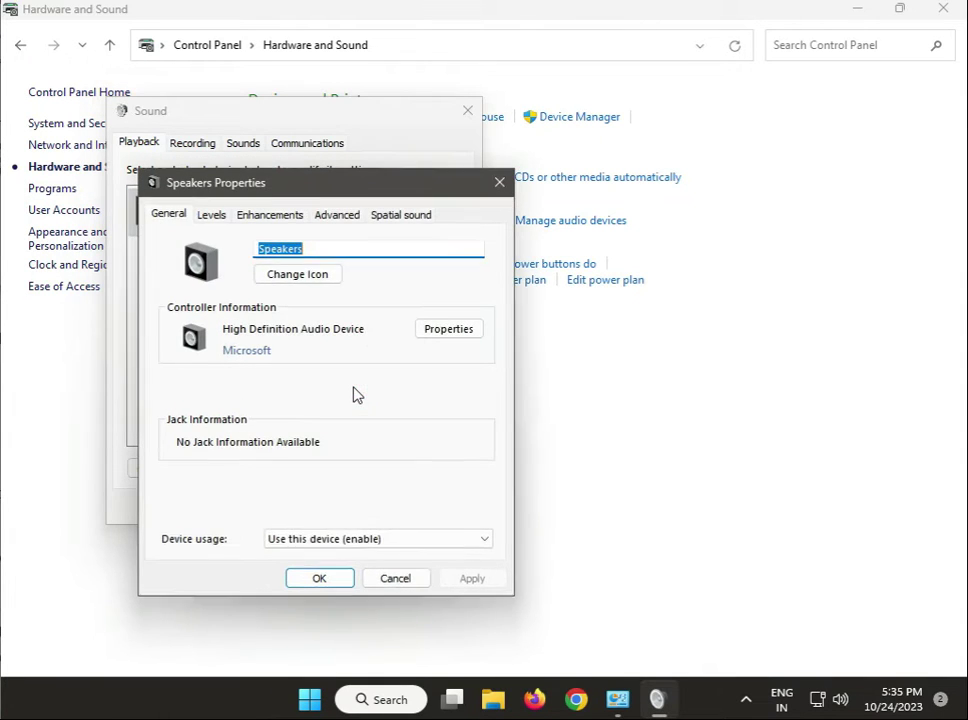
{"action": "left_click", "coordinate": [275, 215]}
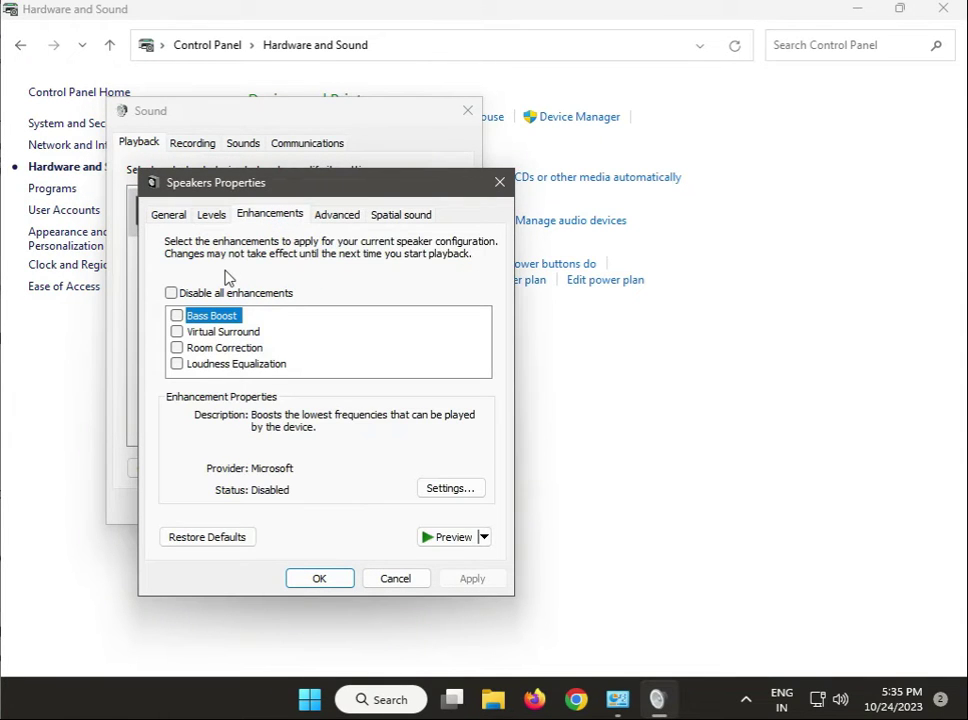
{"action": "left_click", "coordinate": [171, 293]}
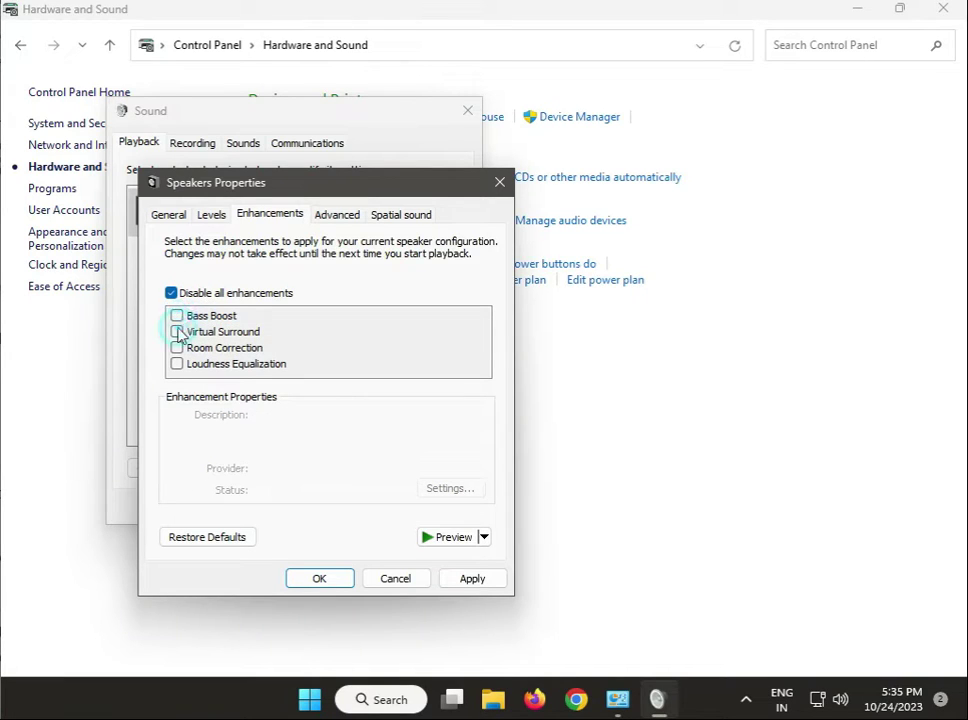
{"action": "left_click", "coordinate": [172, 294]}
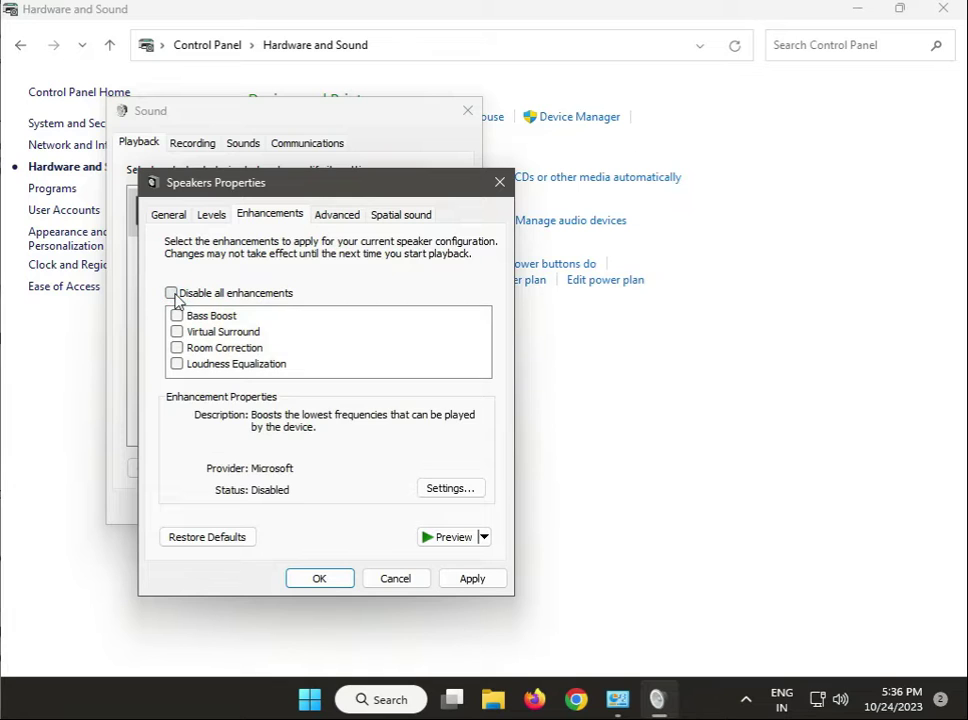
{"action": "left_click", "coordinate": [473, 578]}
{"action": "left_click", "coordinate": [319, 578]}
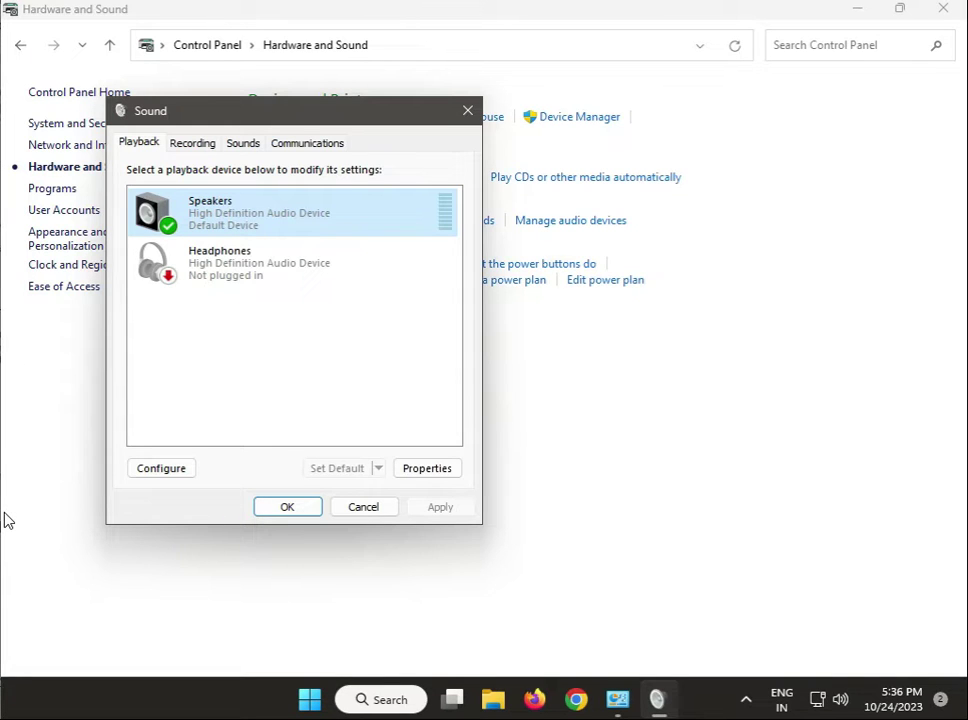
- Recheck the Speakers' enhancement settings without changing them, and close the Sound settings and Control Panel
{"action": "right_click", "coordinate": [242, 212]}
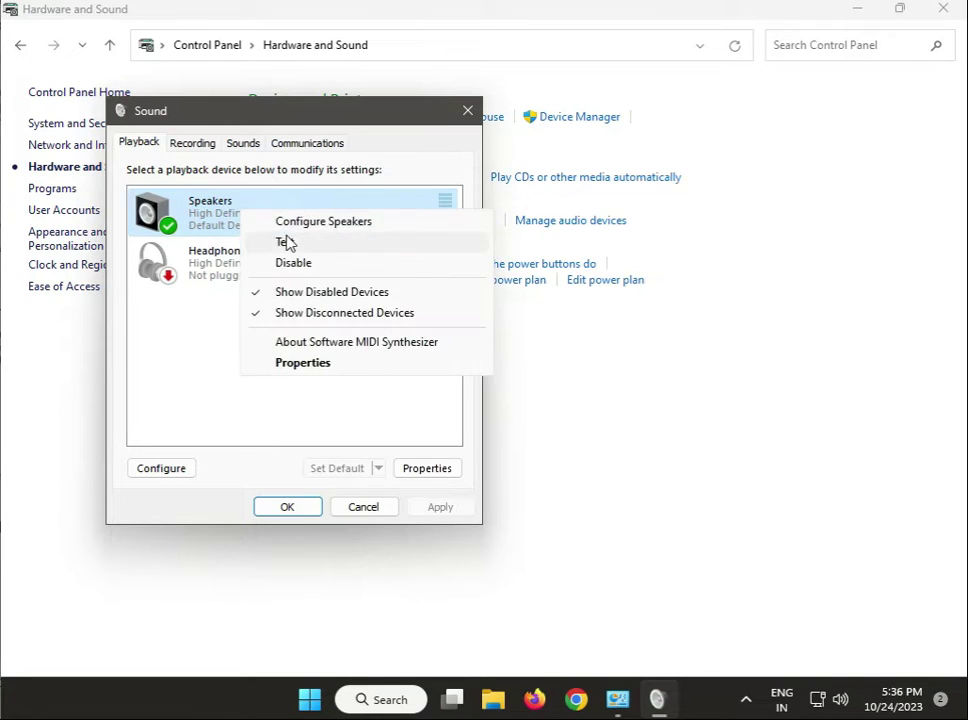
{"action": "left_click", "coordinate": [306, 364]}
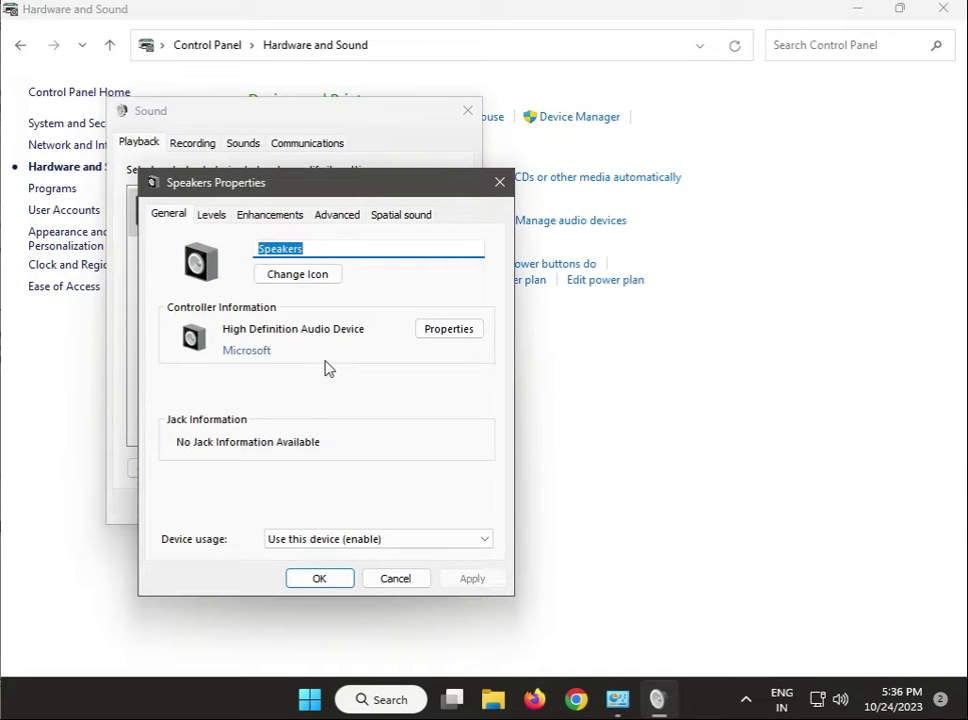
{"action": "left_click", "coordinate": [269, 214]}
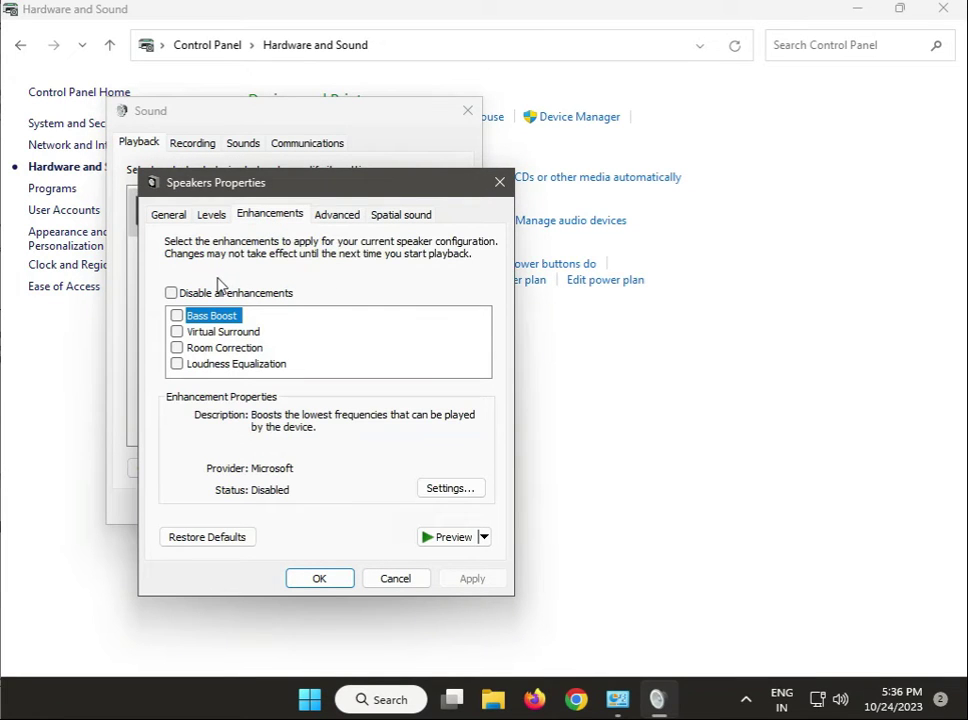
{"action": "left_click", "coordinate": [338, 577]}
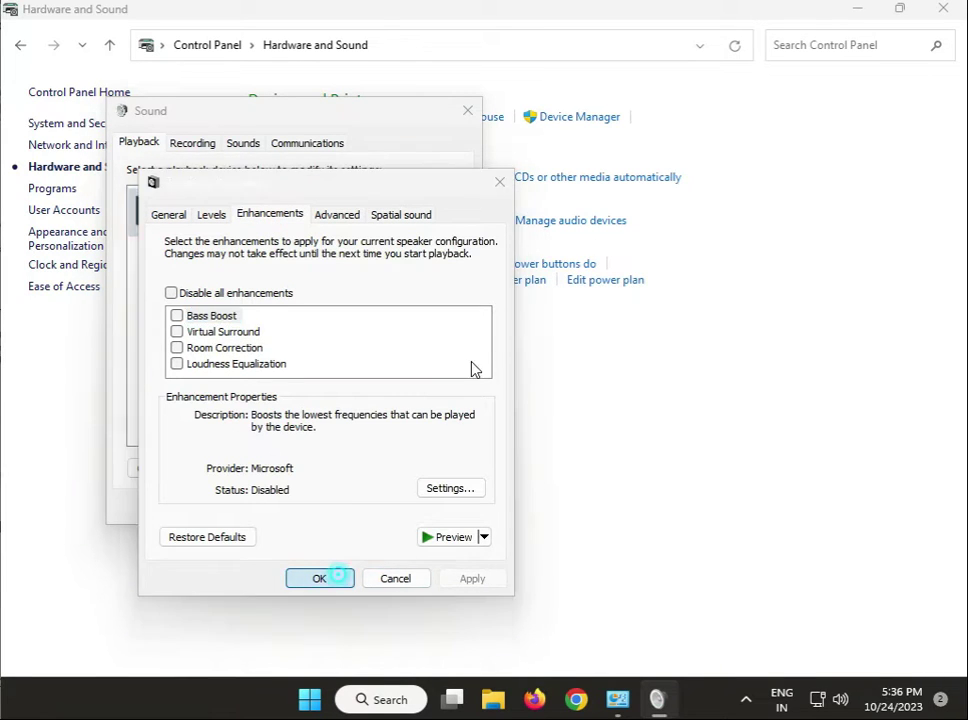
{"action": "left_click", "coordinate": [467, 110]}
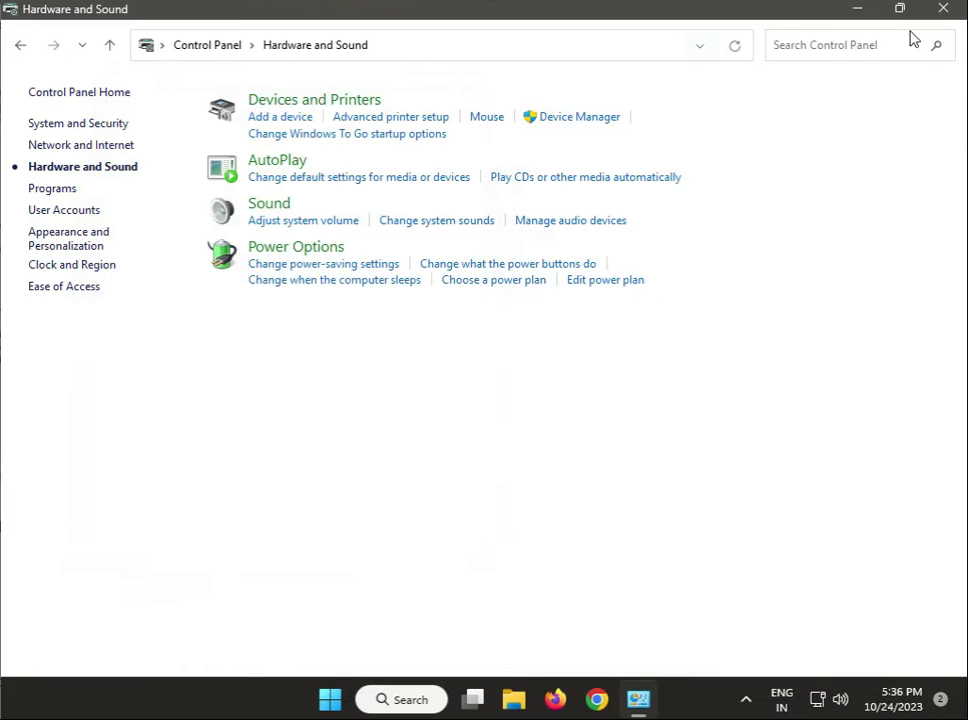
{"action": "left_click", "coordinate": [942, 17]}
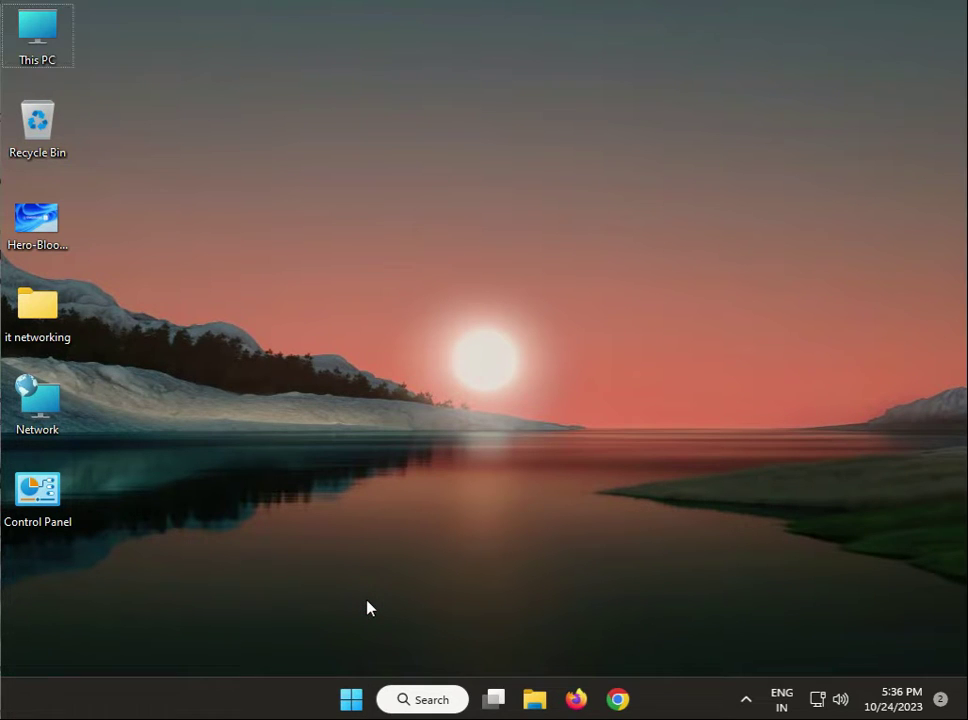
- Open the Services console by running services.msc
{"action": "key", "text": "super+r"}
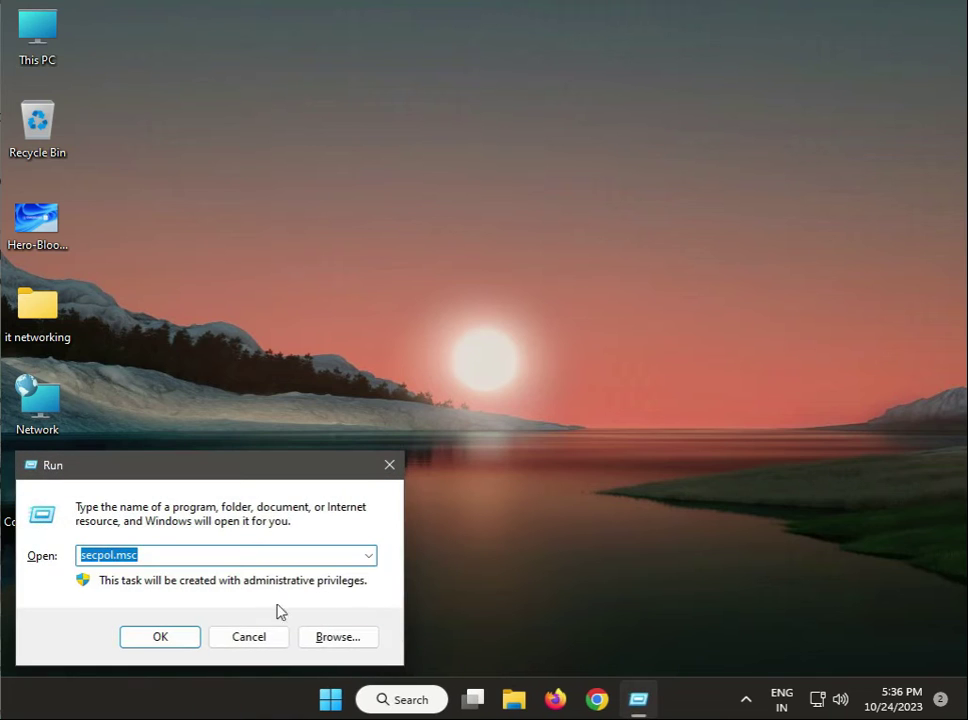
{"action": "type", "text": "ser"}
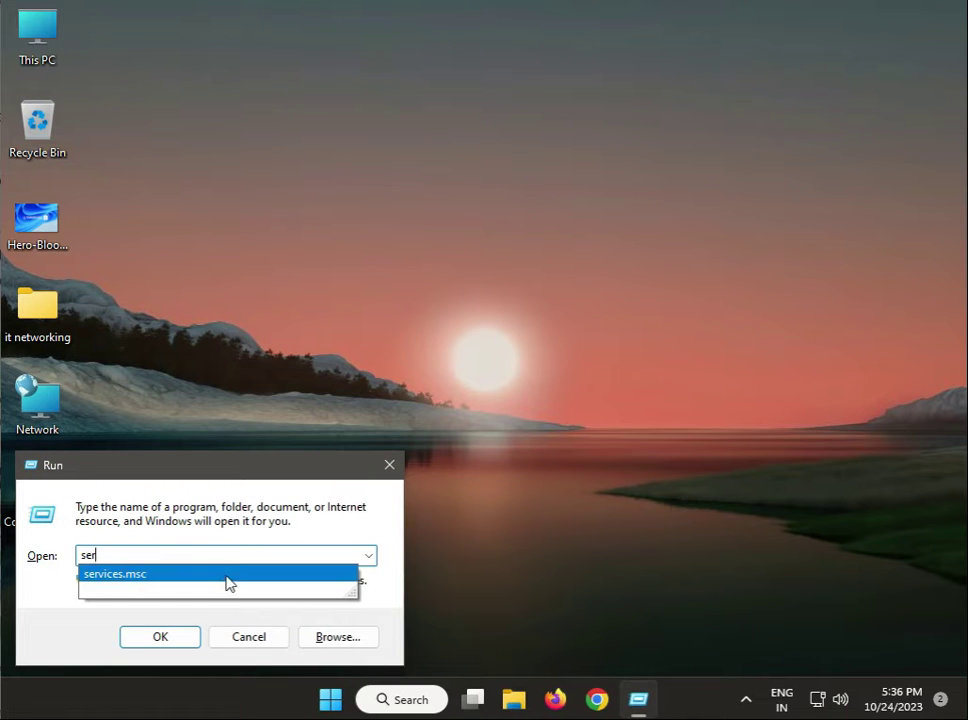
{"action": "left_click", "coordinate": [226, 573]}
{"action": "left_click", "coordinate": [160, 637]}
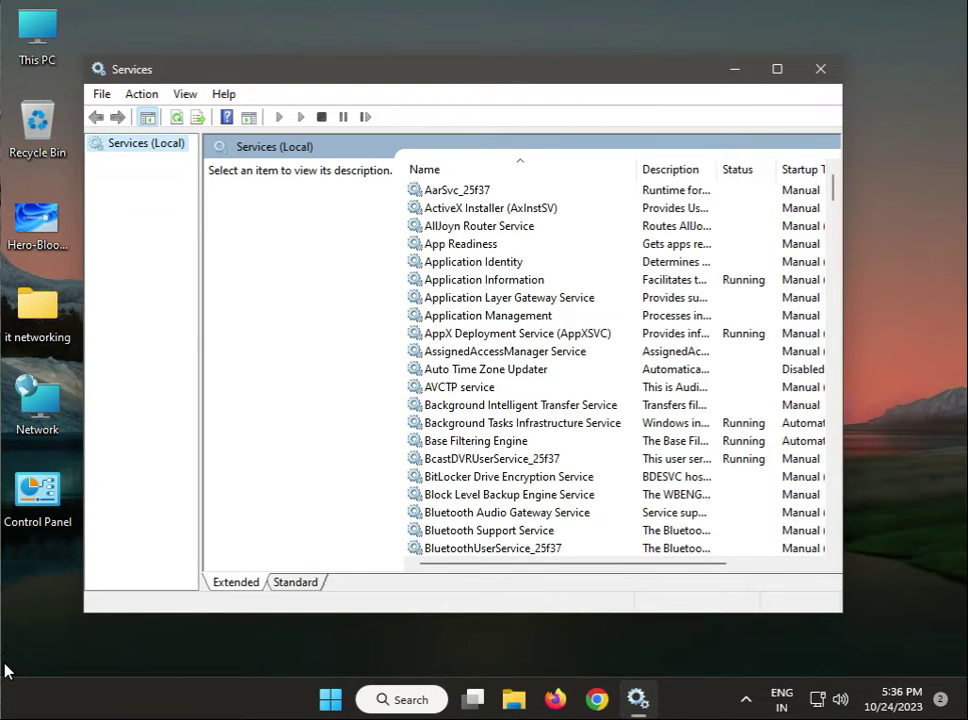
- Find the Windows Audio service in the services list and restart it
{"action": "left_click", "coordinate": [504, 351]}
{"action": "key", "text": "w"}
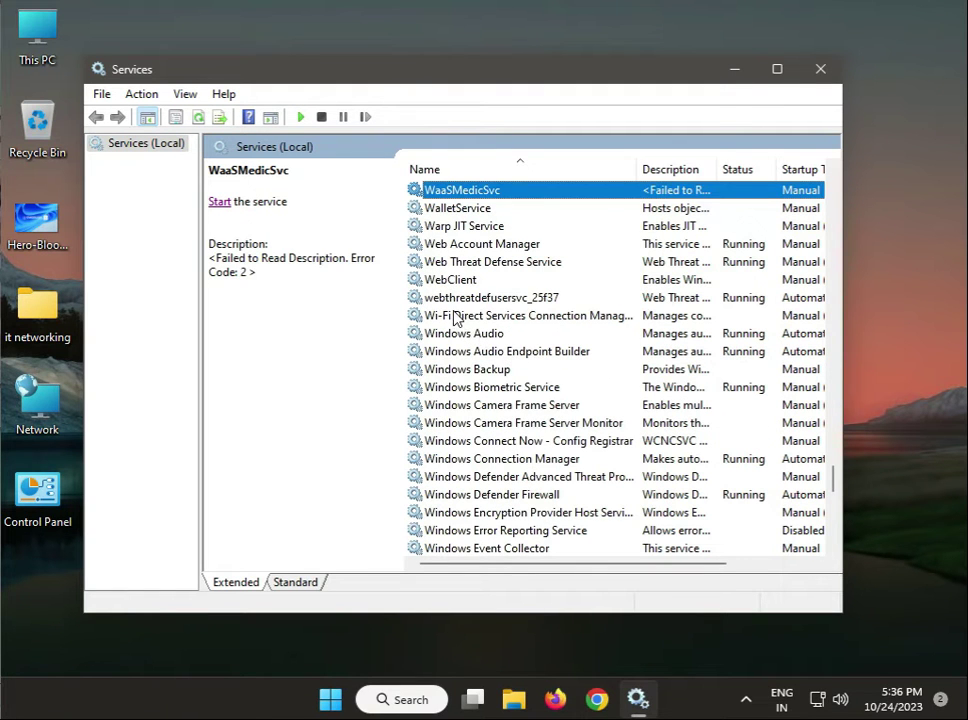
{"action": "scroll", "coordinate": [459, 360], "scroll_direction": "down", "scroll_amount": 3}
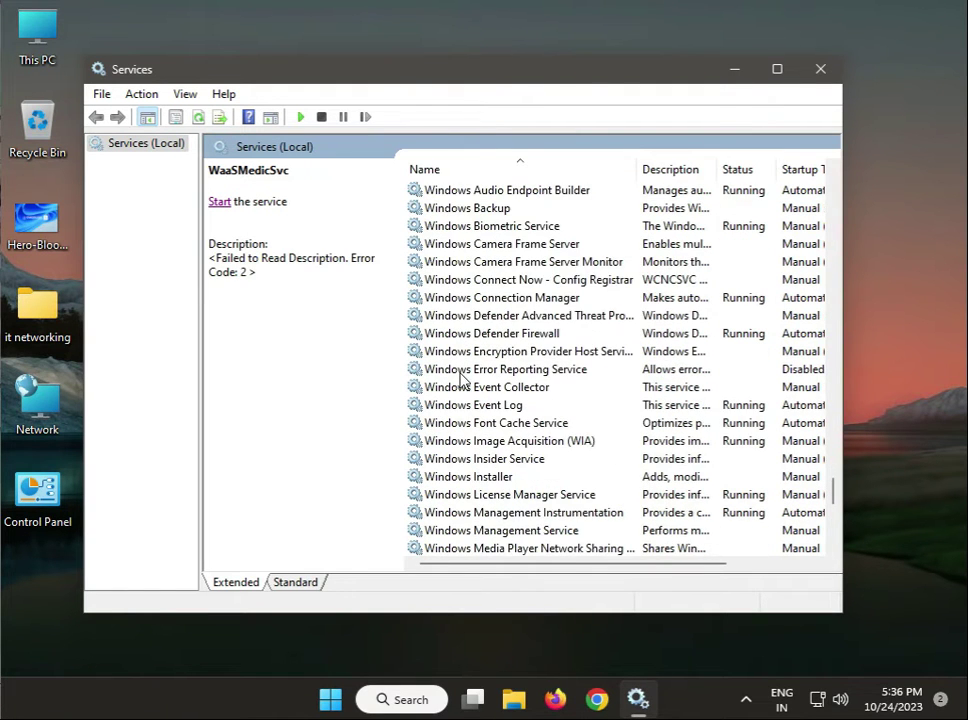
{"action": "scroll", "coordinate": [460, 380], "scroll_direction": "down", "scroll_amount": 1}
{"action": "scroll", "coordinate": [460, 383], "scroll_direction": "up", "scroll_amount": 2}
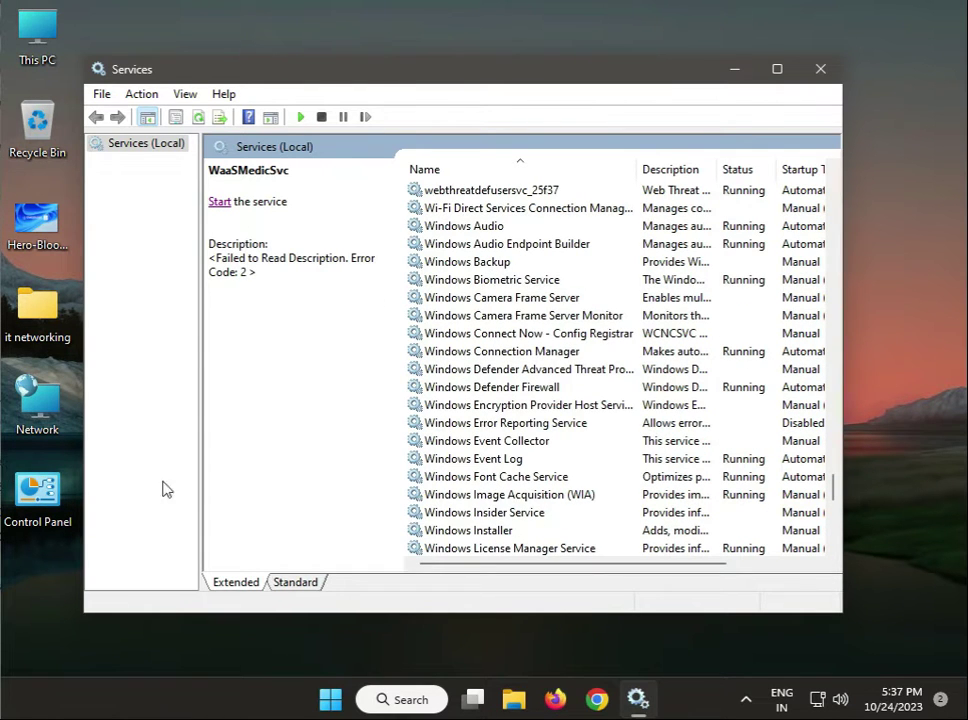
{"action": "left_click", "coordinate": [490, 227]}
{"action": "right_click", "coordinate": [491, 229]}
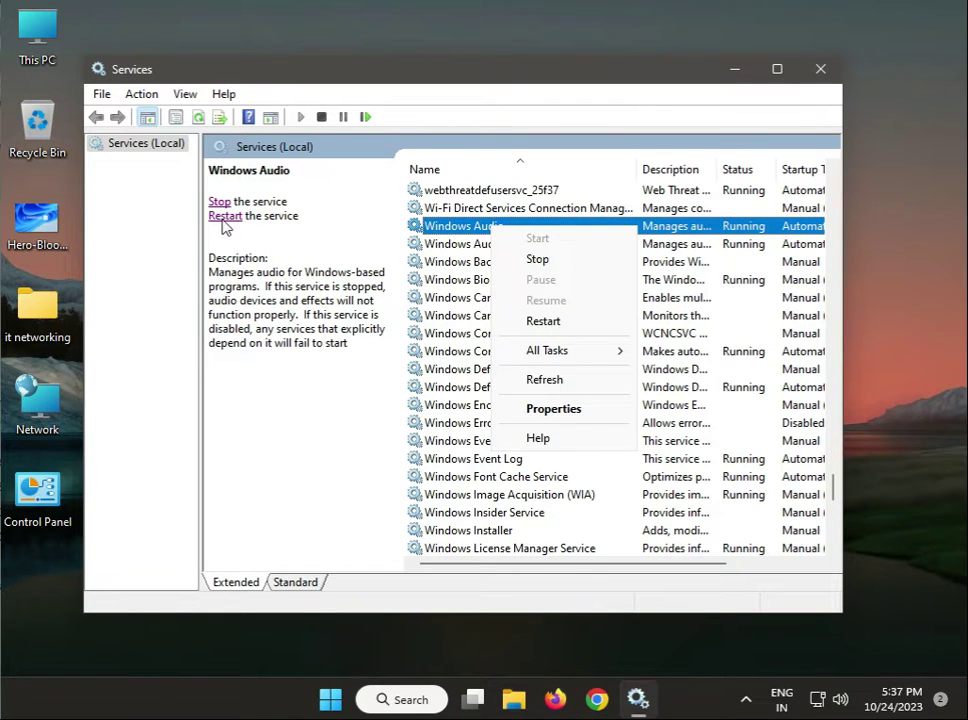
{"action": "left_click", "coordinate": [348, 233]}
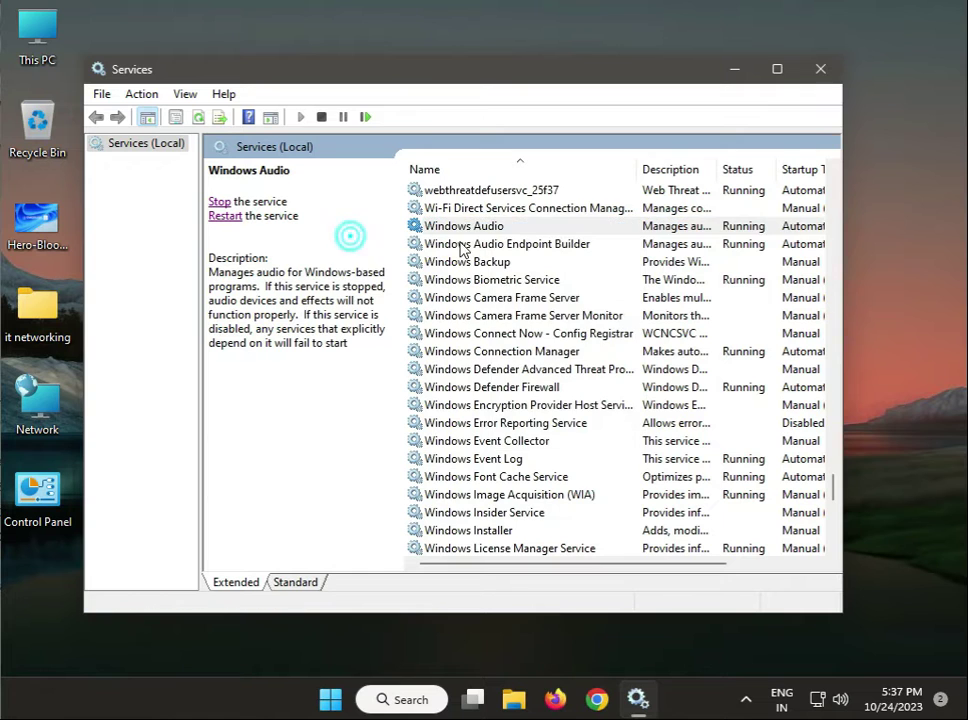
{"action": "left_click", "coordinate": [470, 228]}
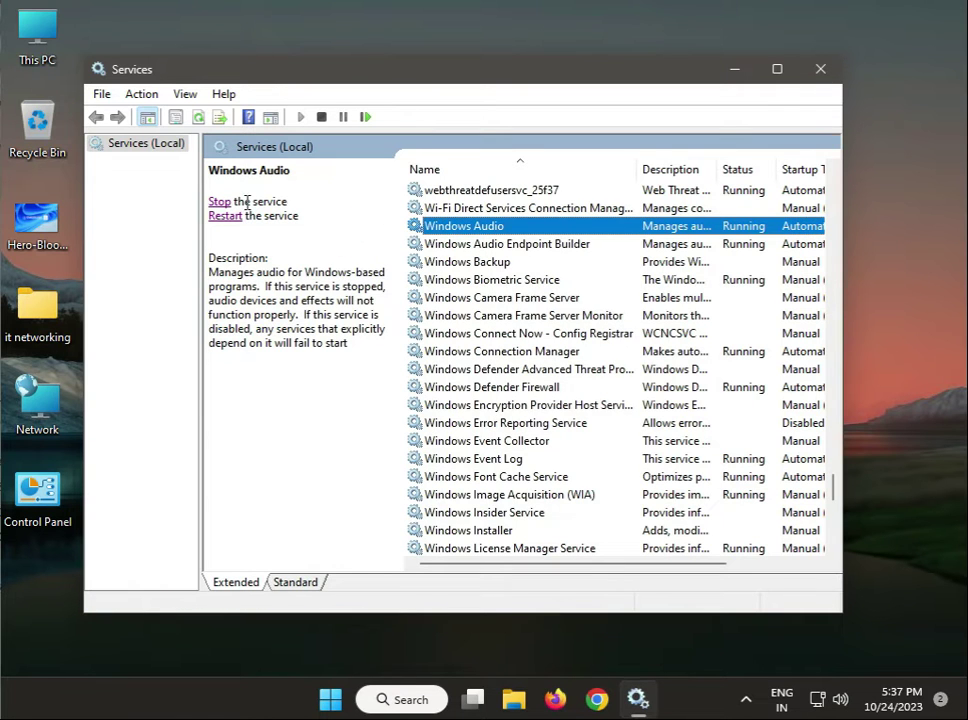
{"action": "left_click", "coordinate": [224, 216]}
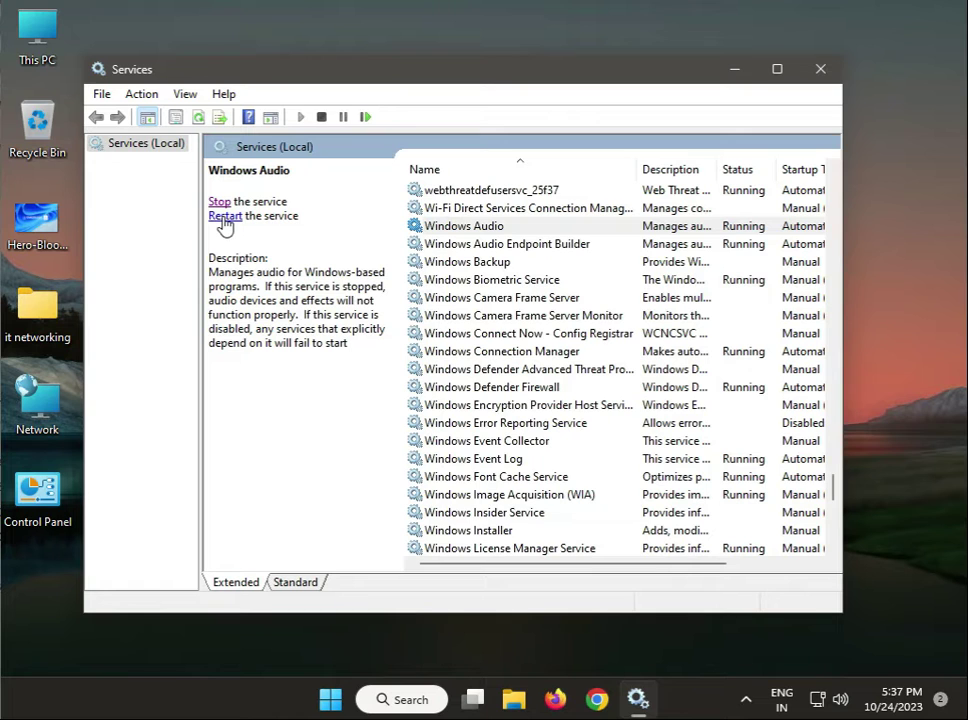
- Set Windows Audio to log on as the Local System account, allow it to interact with the desktop, apply, and close Services
{"action": "right_click", "coordinate": [487, 231]}
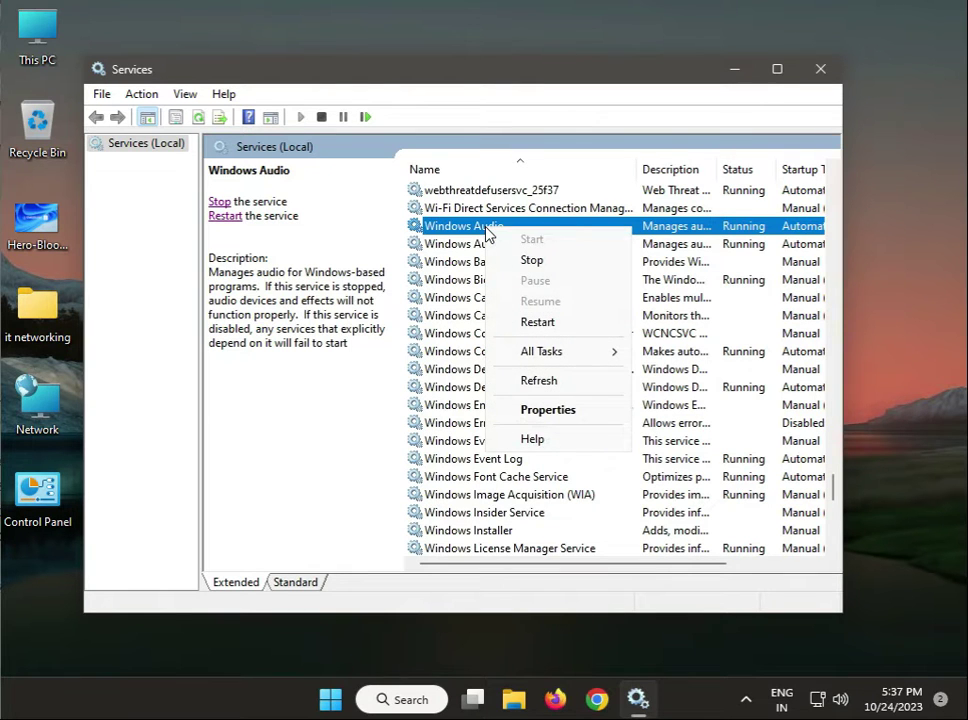
{"action": "left_click", "coordinate": [533, 411]}
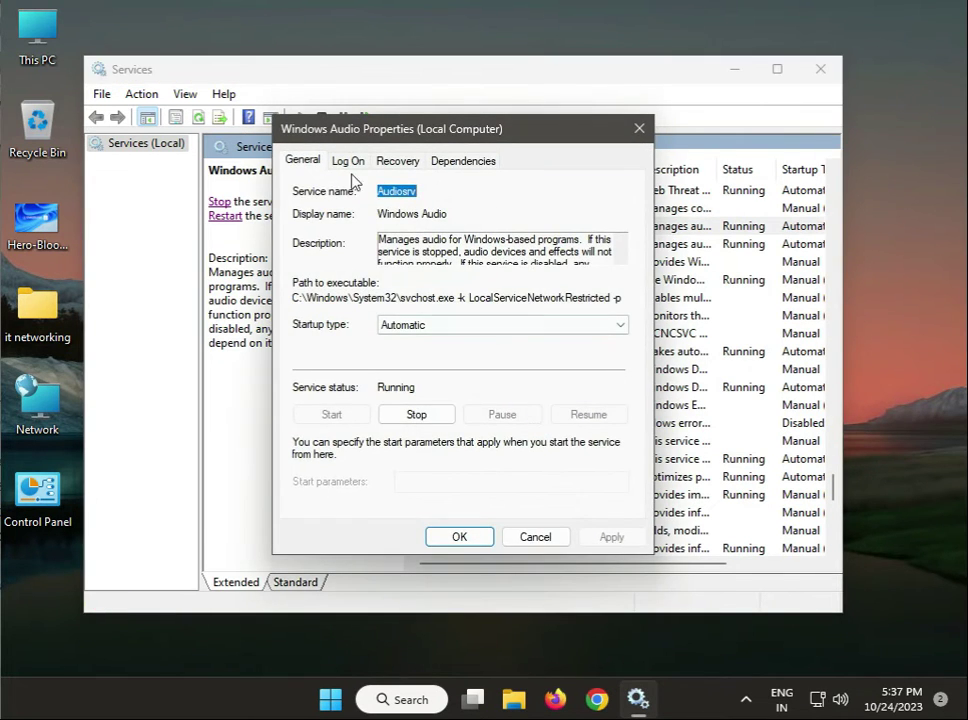
{"action": "left_click", "coordinate": [351, 168]}
{"action": "left_click", "coordinate": [299, 212]}
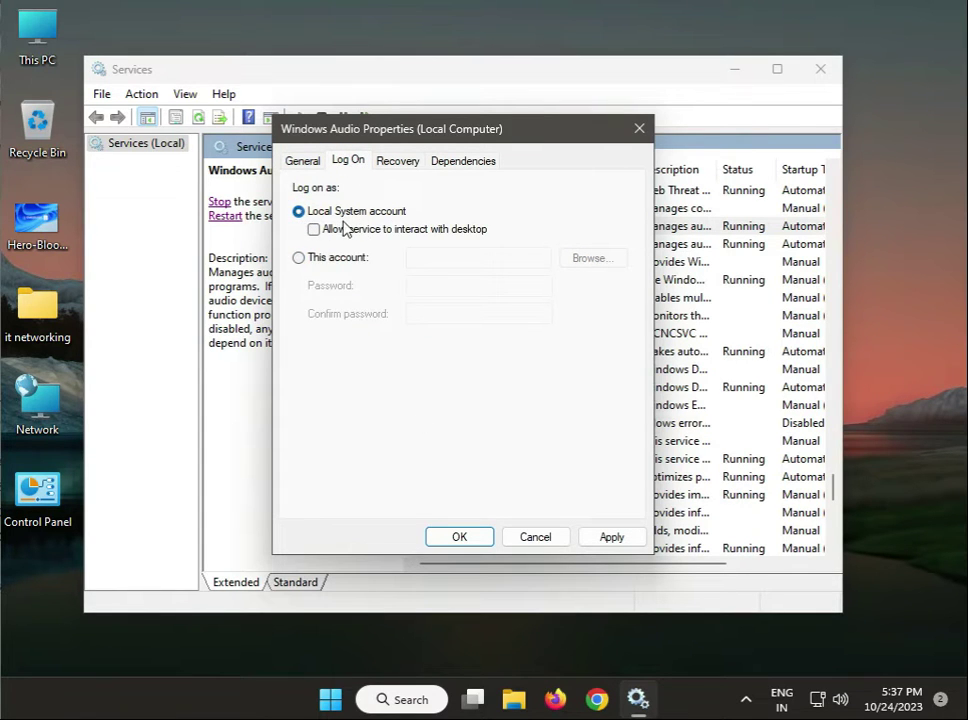
{"action": "left_click", "coordinate": [313, 229]}
{"action": "left_click", "coordinate": [590, 538]}
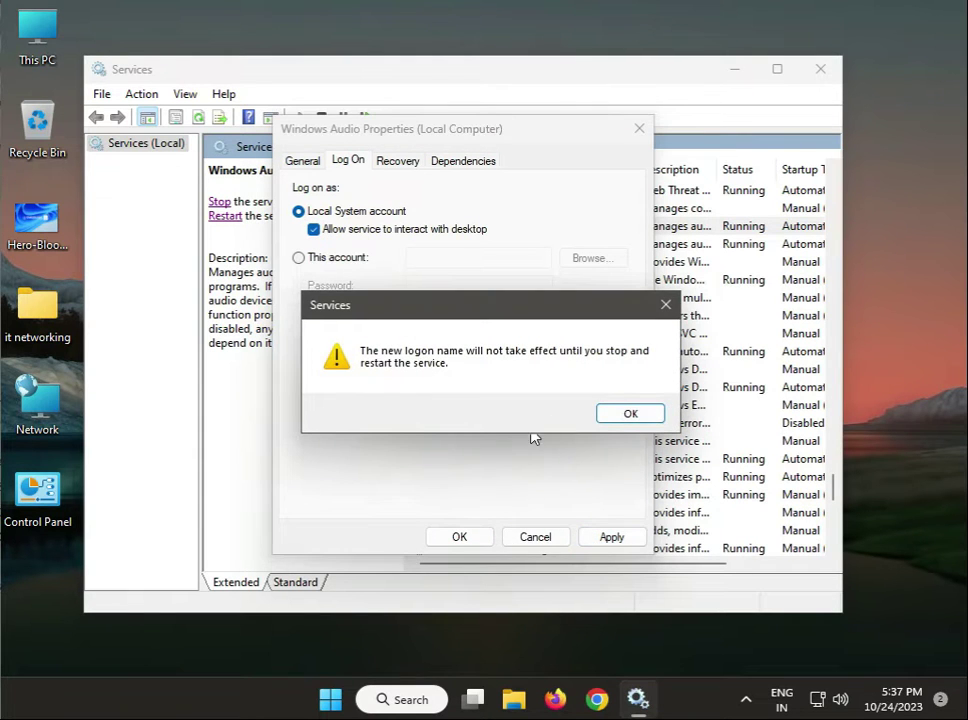
{"action": "left_click", "coordinate": [597, 411]}
{"action": "left_click", "coordinate": [456, 534]}
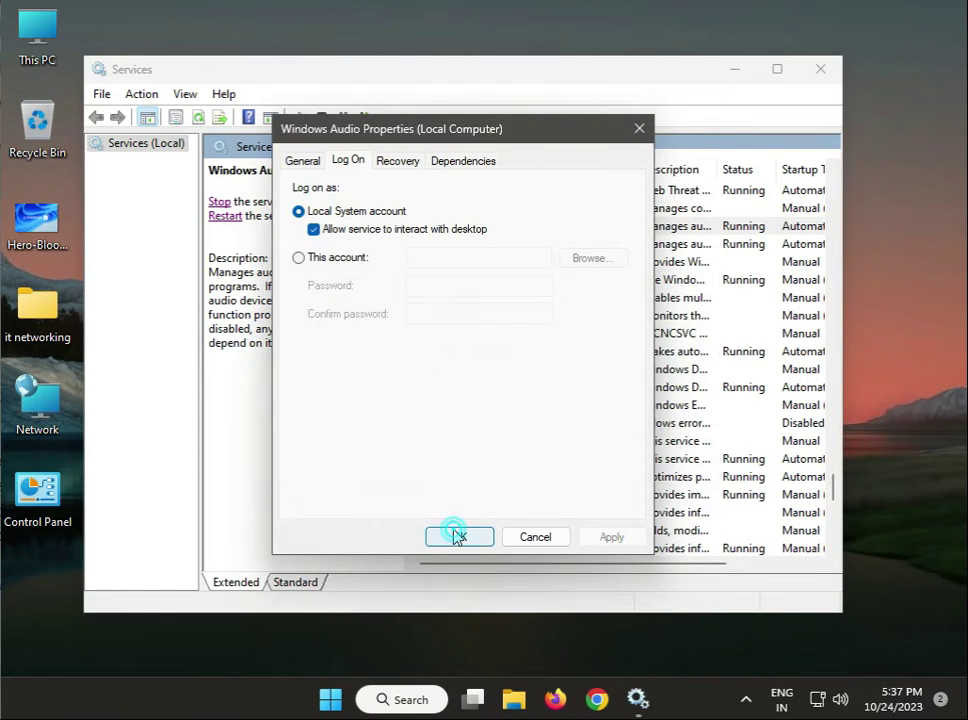
{"action": "left_click", "coordinate": [821, 71]}
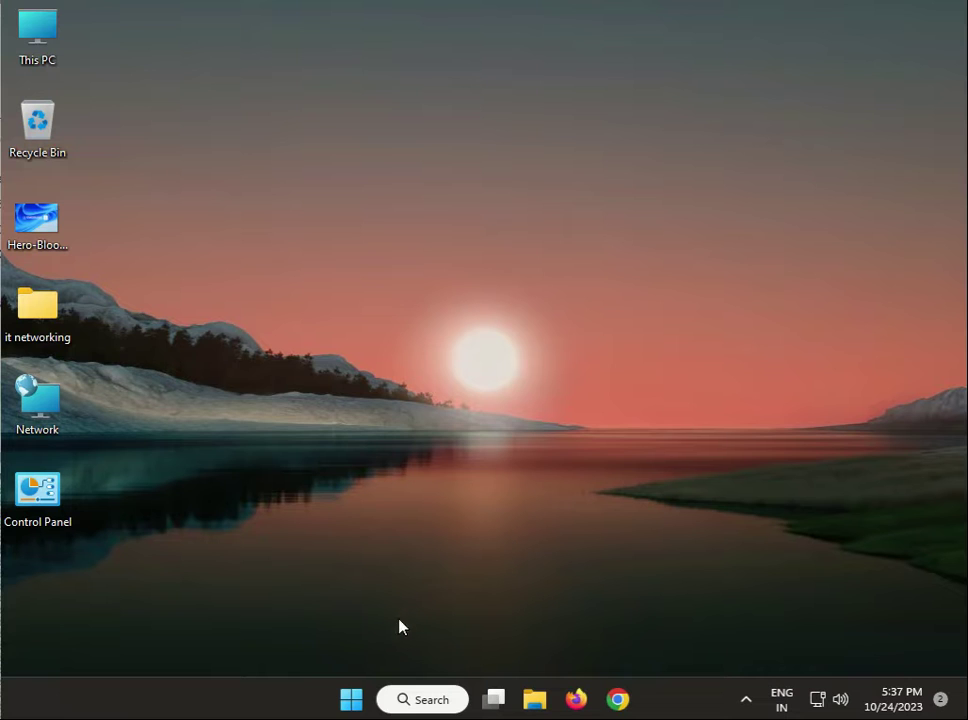
- Open Windows Settings and go to the Troubleshoot options under System
{"action": "left_click", "coordinate": [348, 702]}
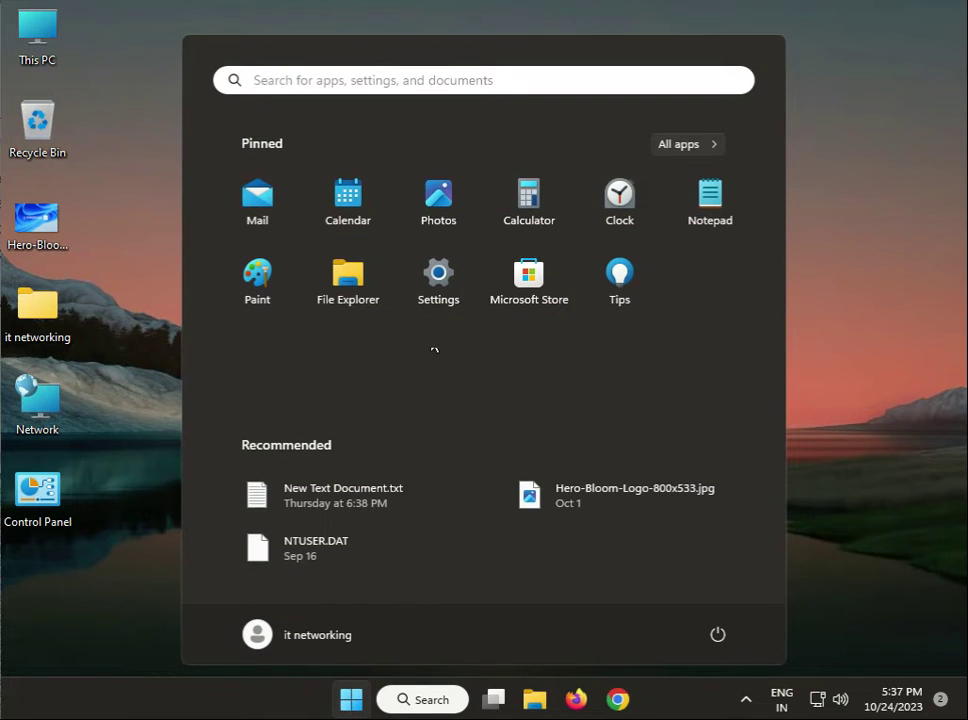
{"action": "left_click", "coordinate": [438, 274]}
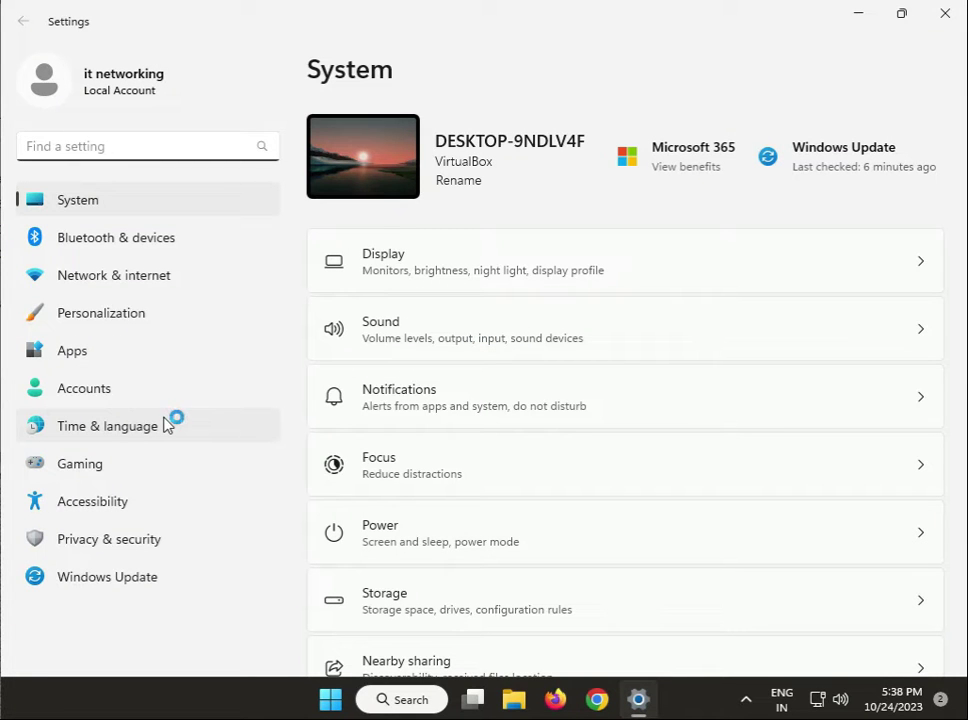
{"action": "scroll", "coordinate": [477, 510], "scroll_direction": "down", "scroll_amount": 3}
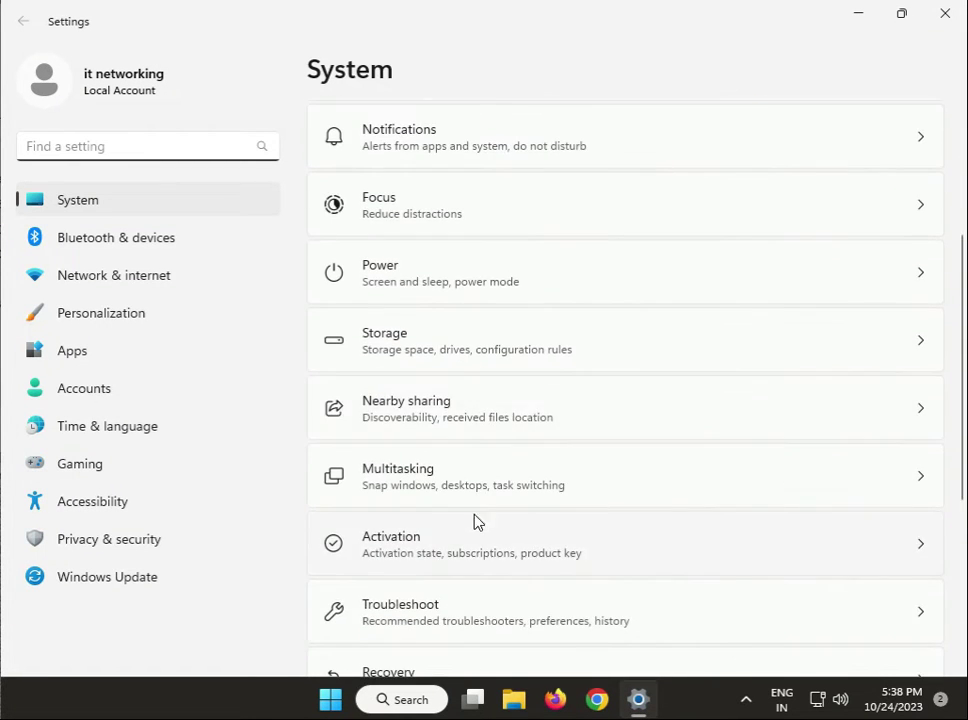
{"action": "left_click", "coordinate": [434, 608]}
{"action": "left_click", "coordinate": [497, 320]}
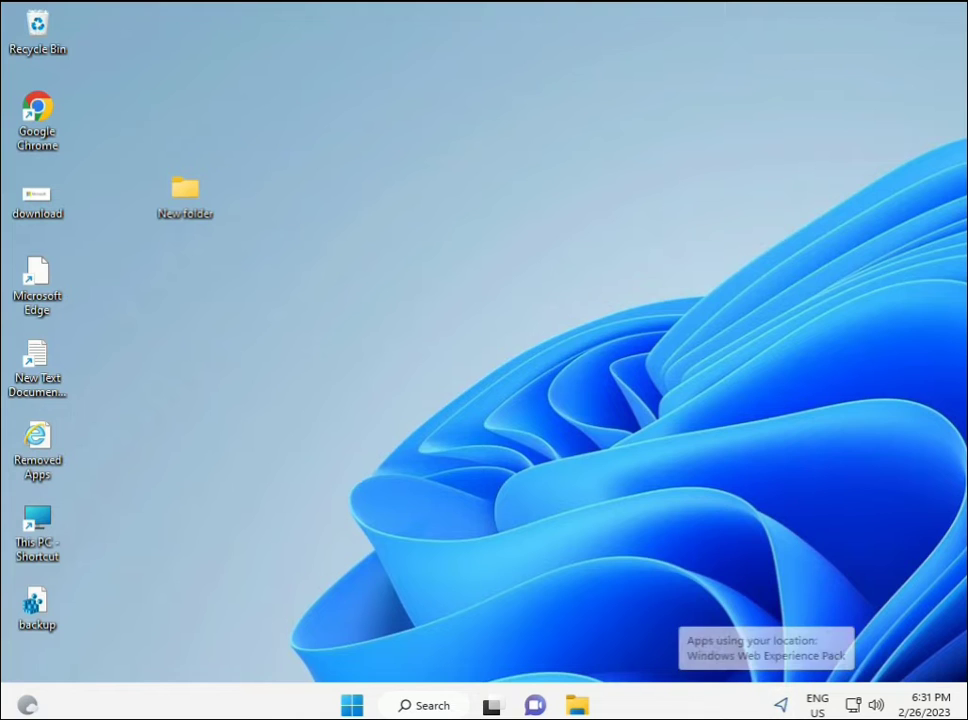
- Search for cmd, run Command Prompt as administrator and allow it to make changes to the device
{"action": "left_click", "coordinate": [352, 706]}
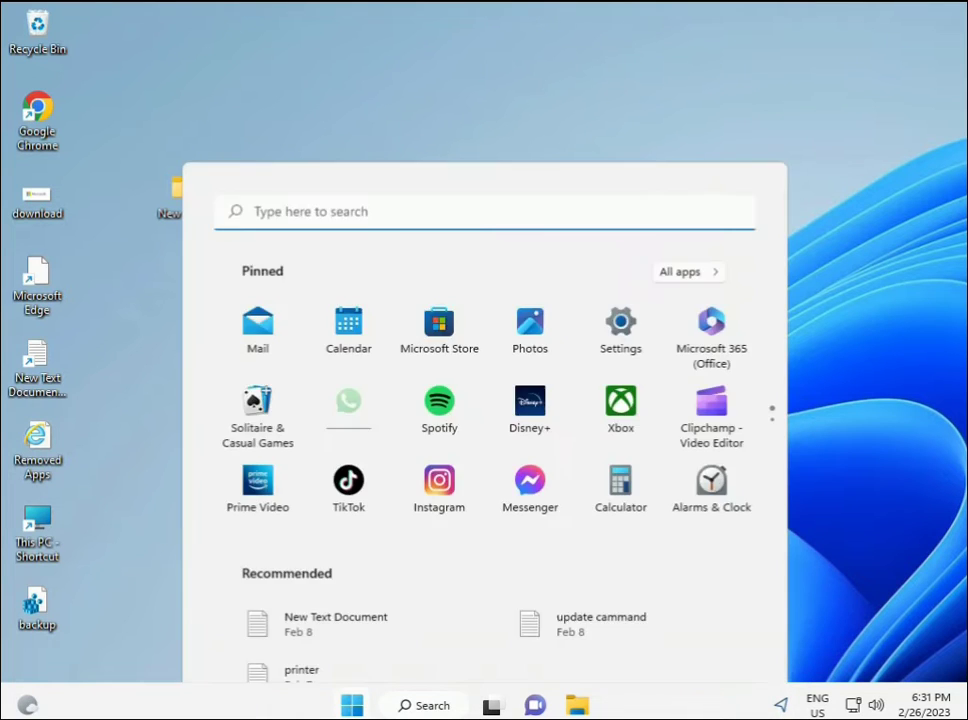
{"action": "left_click", "coordinate": [395, 708]}
{"action": "type", "text": "cmd"}
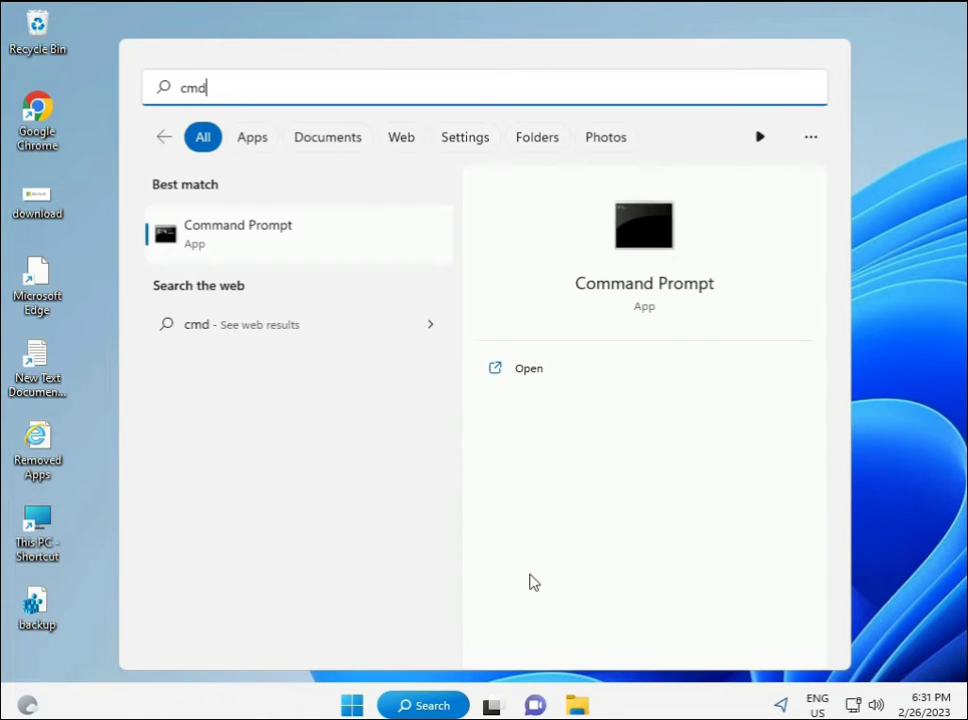
{"action": "left_click", "coordinate": [213, 233]}
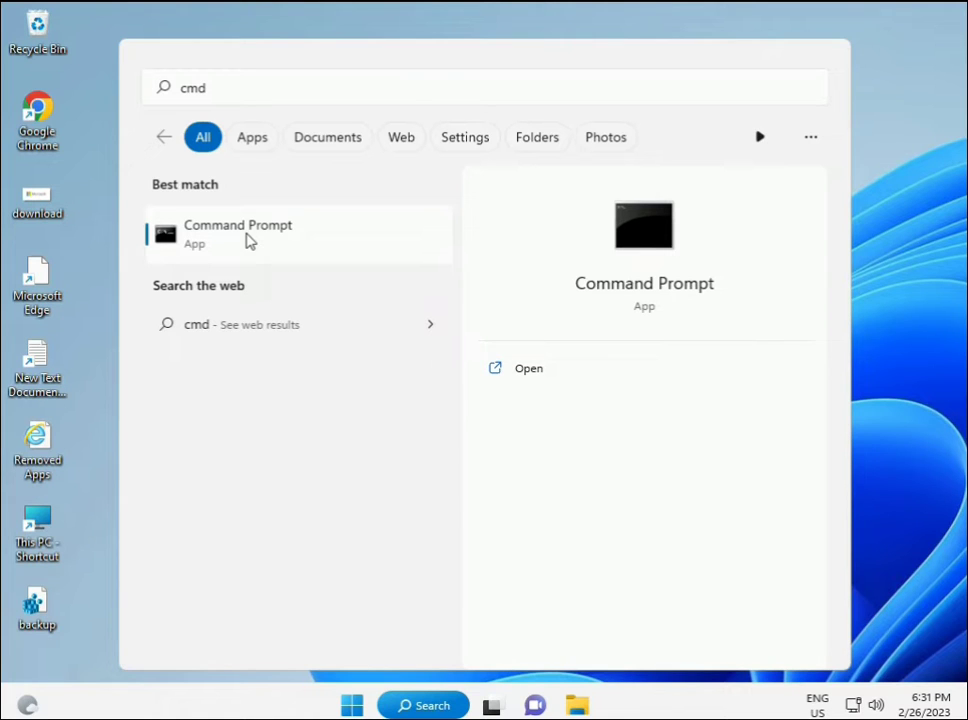
{"action": "right_click", "coordinate": [252, 241]}
{"action": "left_click", "coordinate": [301, 260]}
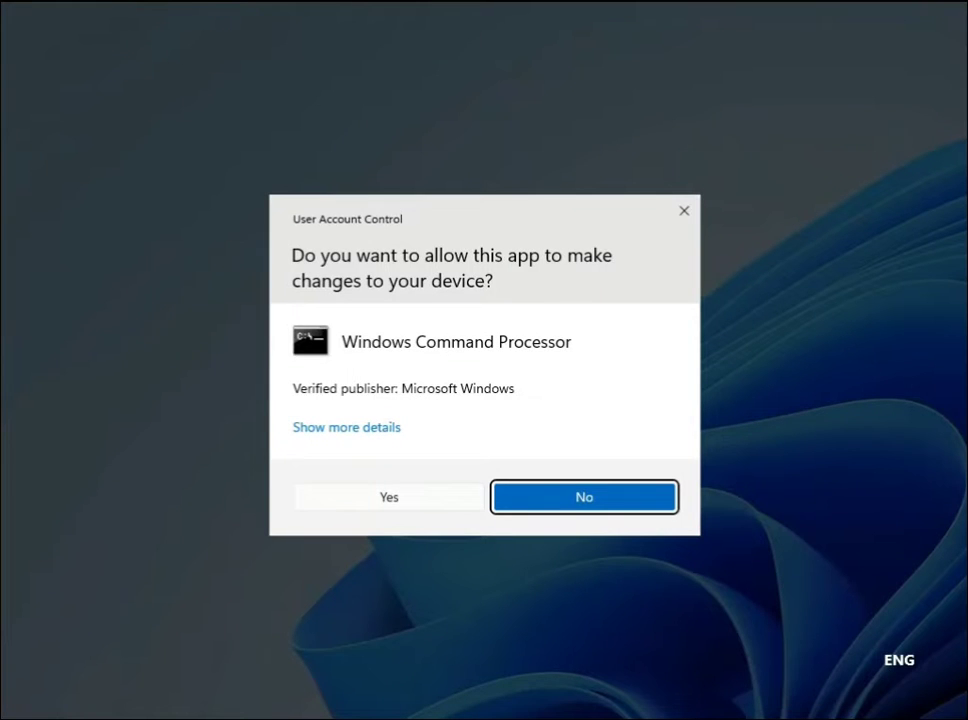
{"action": "left_click", "coordinate": [390, 496]}
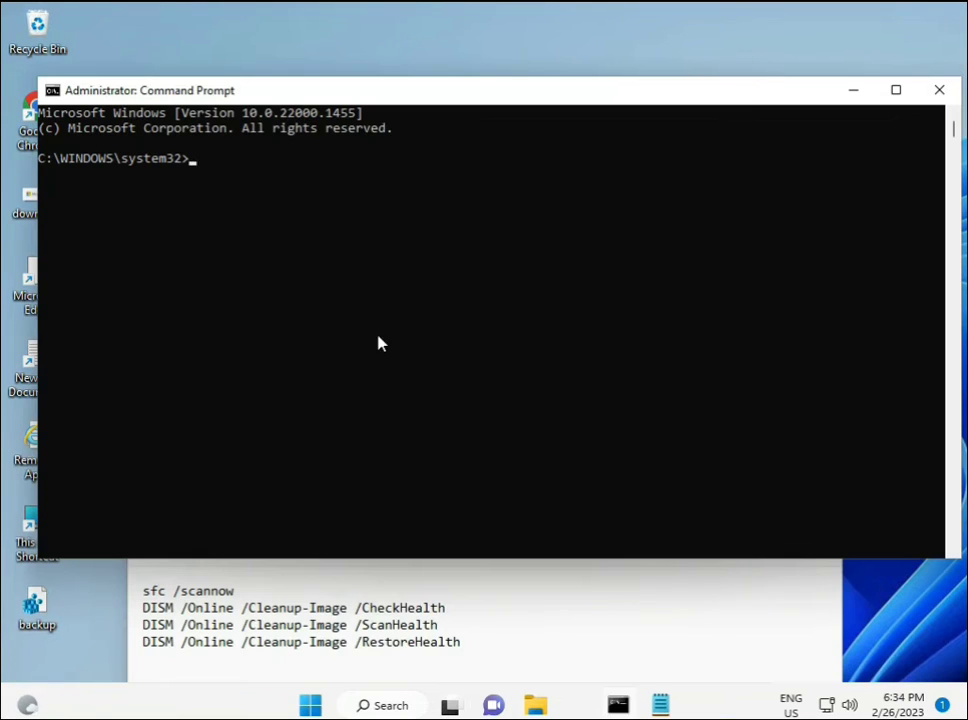
- Run the system file check with sfc /scannow in the elevated Command Prompt
{"action": "left_click", "coordinate": [196, 159]}
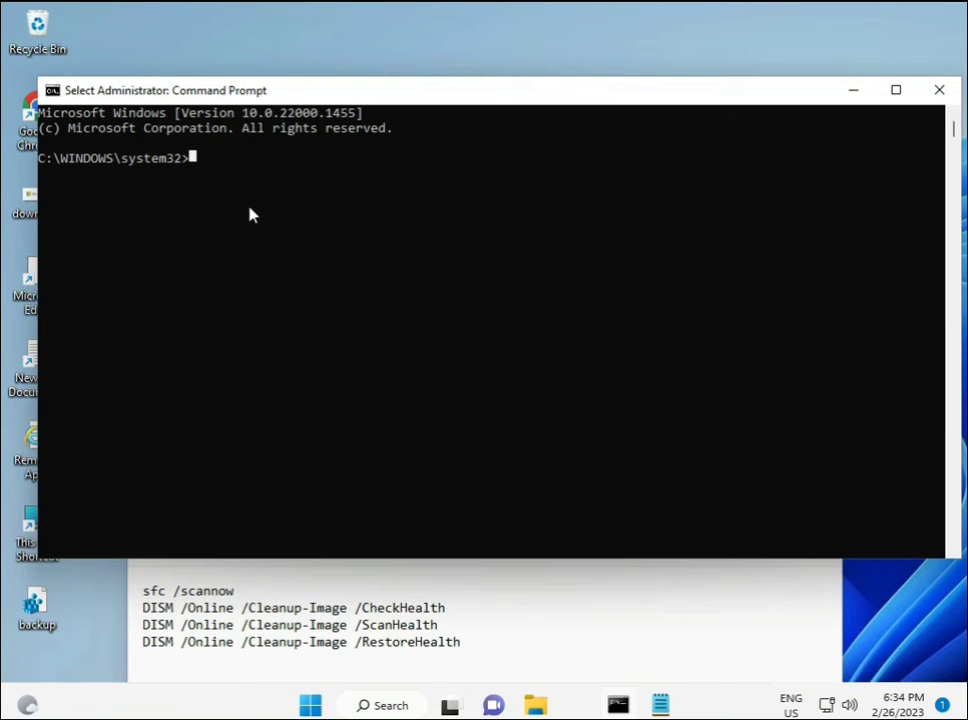
{"action": "type", "text": "sca"}
{"action": "key", "text": "BackSpace"}
{"action": "key", "text": "BackSpace"}
{"action": "key", "text": "BackSpace"}
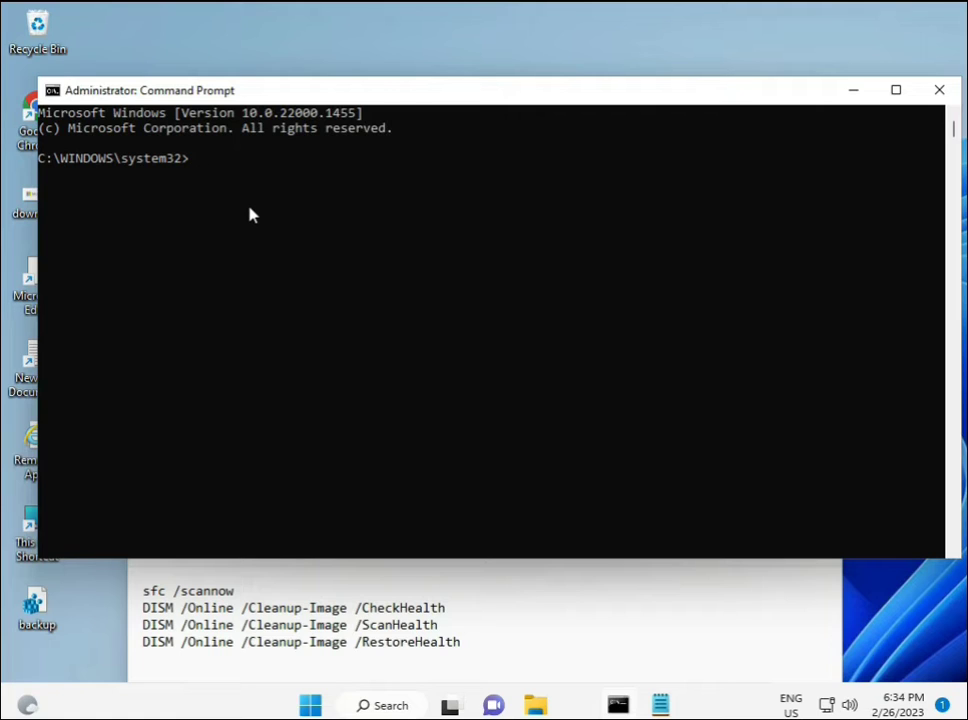
{"action": "type", "text": "sfc /scannow"}
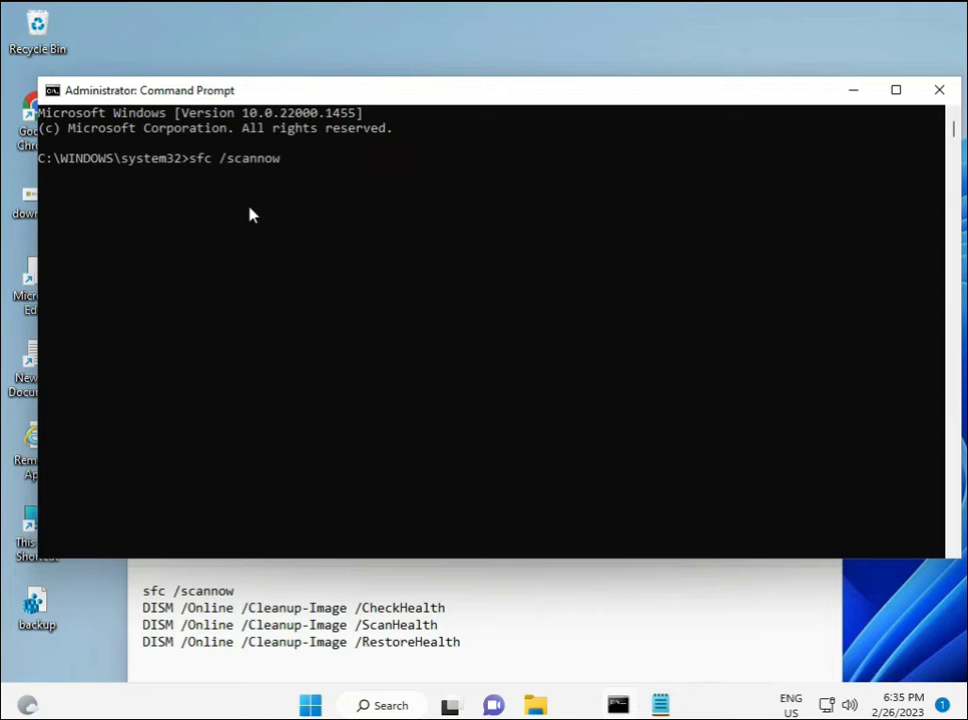
{"action": "key", "text": "Return"}
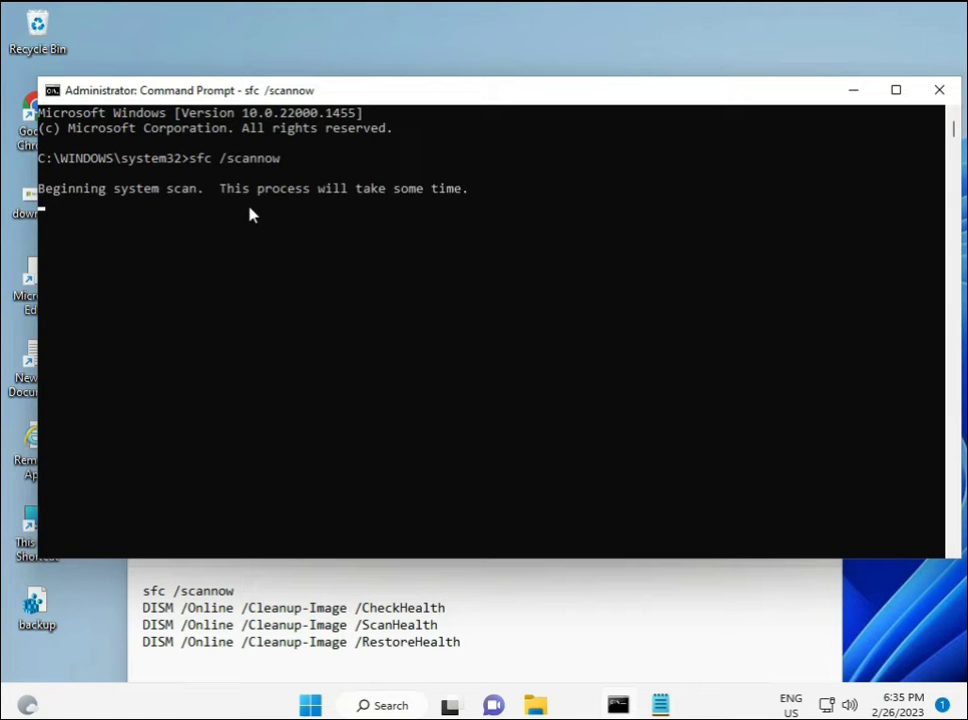
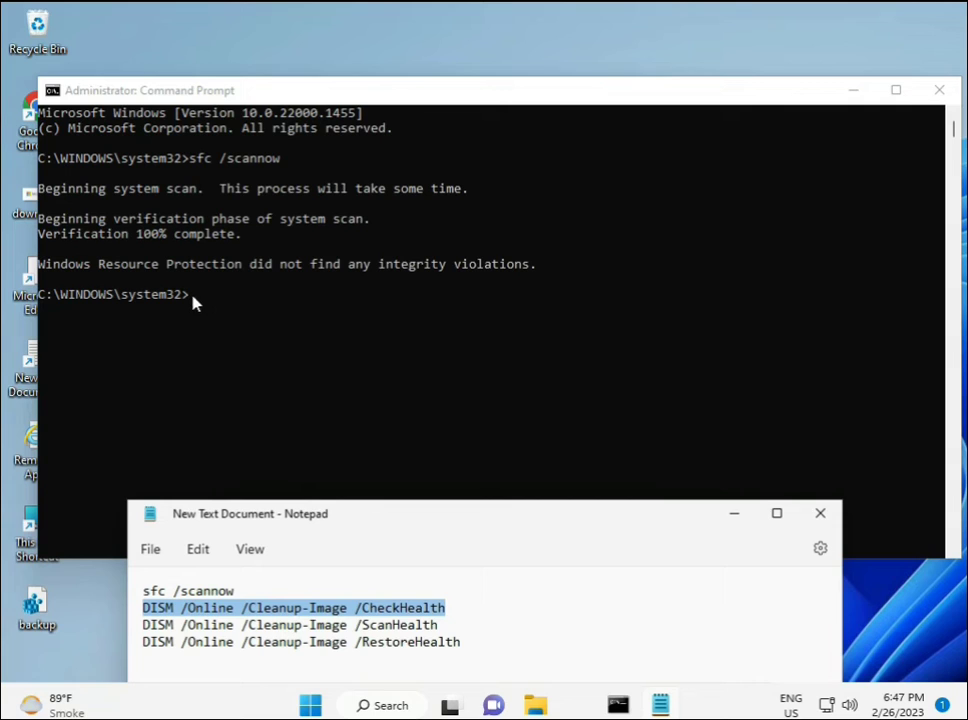
- Copy the CheckHealth line from the Notepad document and run DISM /Online /Cleanup-Image /CheckHealth in Command Prompt
{"action": "right_click", "coordinate": [259, 607]}
{"action": "left_click", "coordinate": [302, 316]}
{"action": "left_click", "coordinate": [192, 300]}
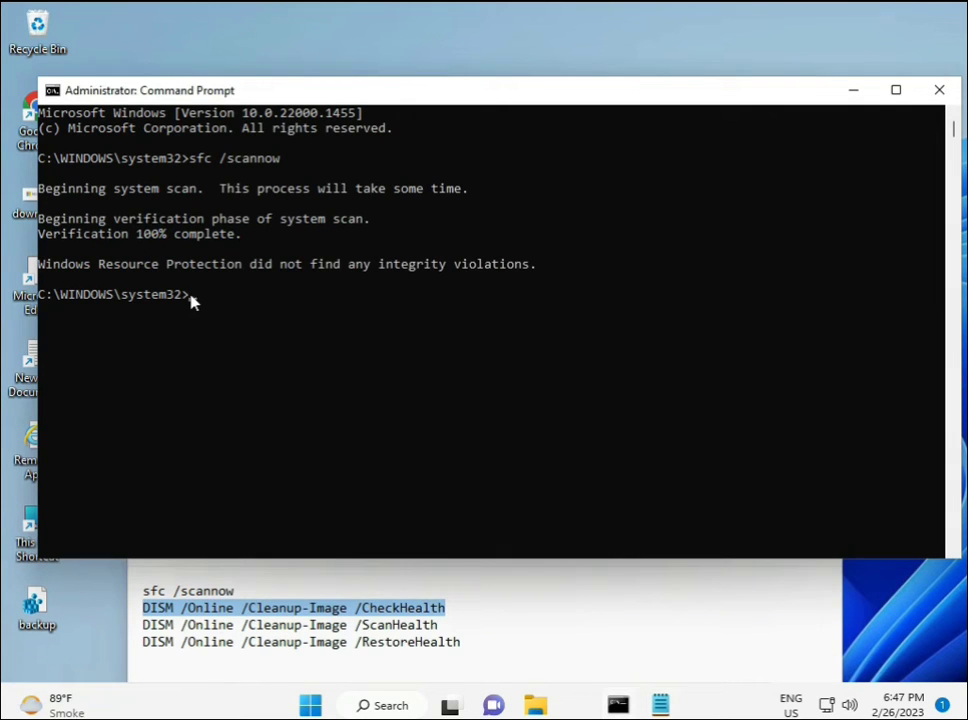
{"action": "right_click", "coordinate": [80, 92]}
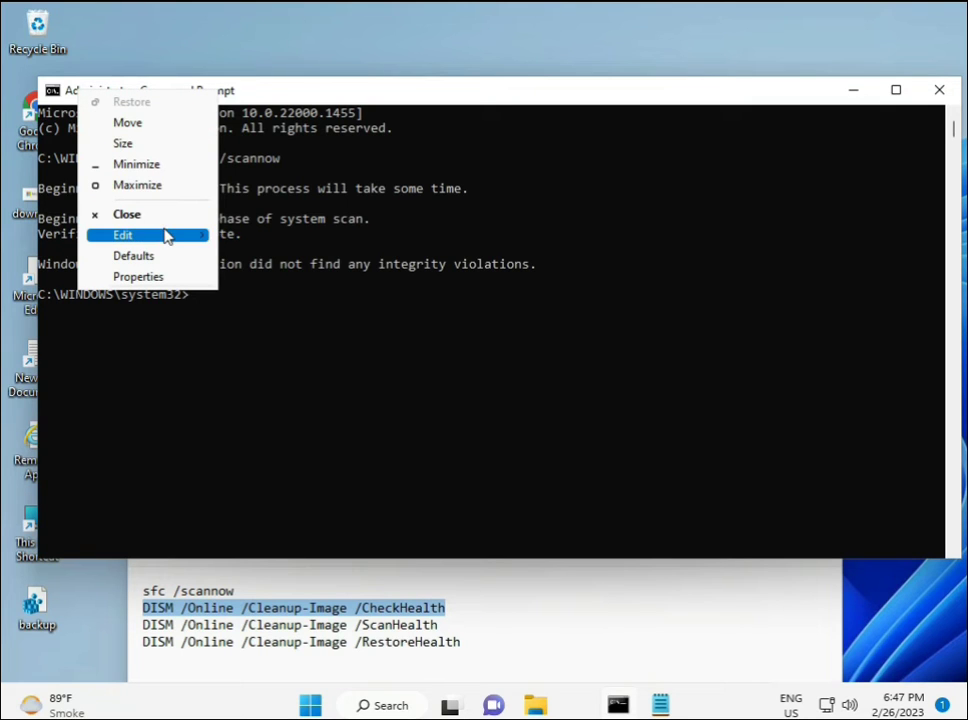
{"action": "mouse_move", "coordinate": [166, 234]}
{"action": "left_click", "coordinate": [258, 278]}
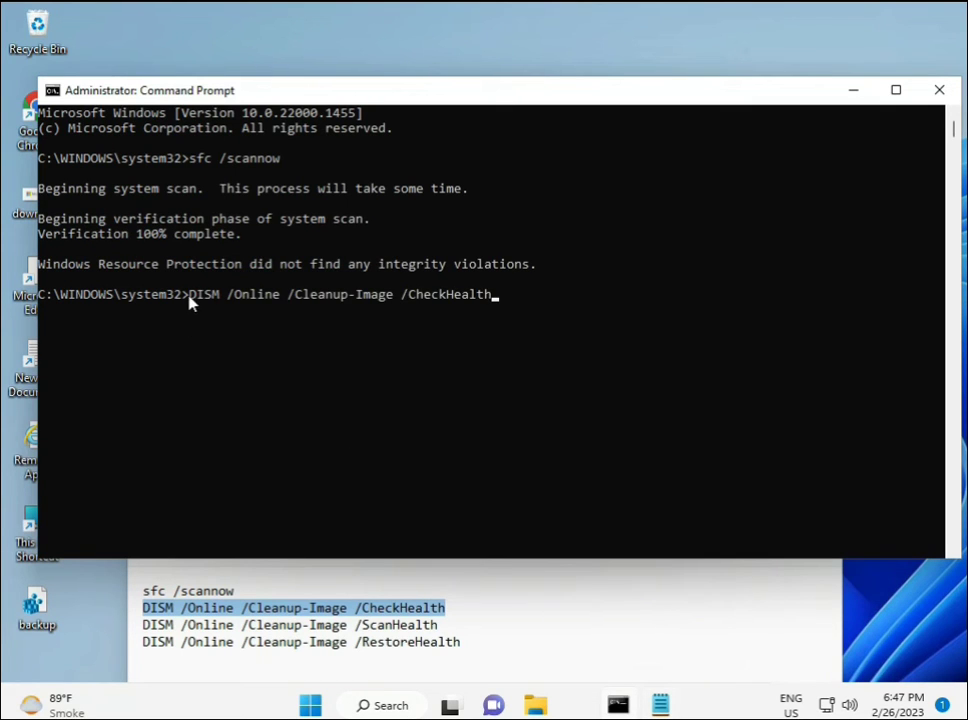
{"action": "left_click", "coordinate": [190, 298]}
{"action": "left_click", "coordinate": [197, 300]}
{"action": "key", "text": "Escape"}
{"action": "key", "text": "Return"}
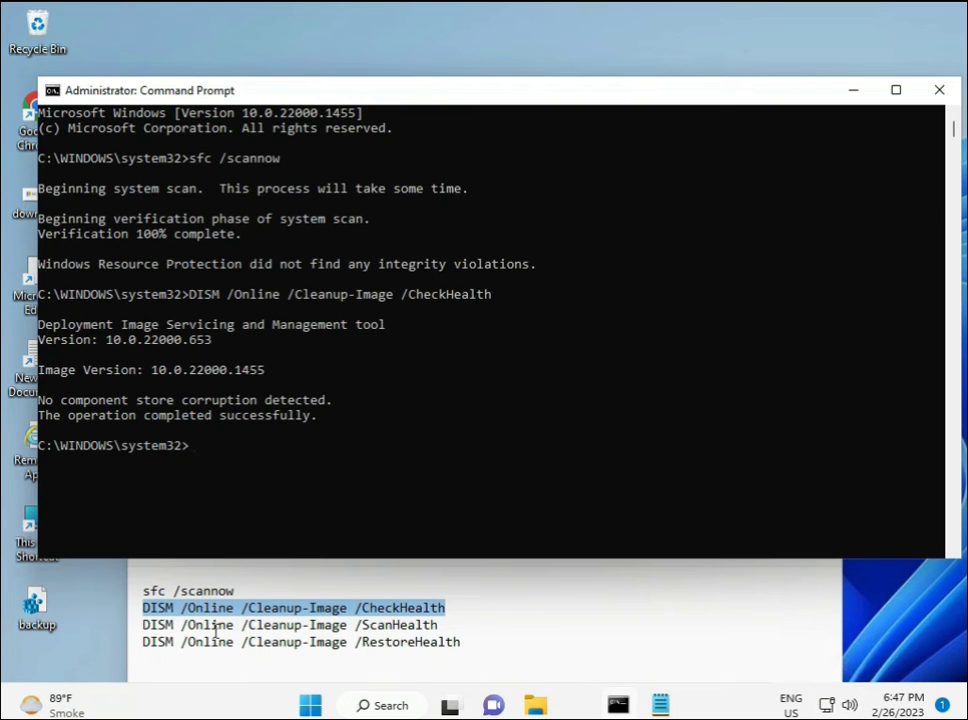
- Copy the ScanHealth line from the Notepad document and run DISM /Online /Cleanup-Image /ScanHealth in Command Prompt
{"action": "left_click", "coordinate": [145, 624]}
{"action": "left_click", "coordinate": [462, 625], "text": "shift"}
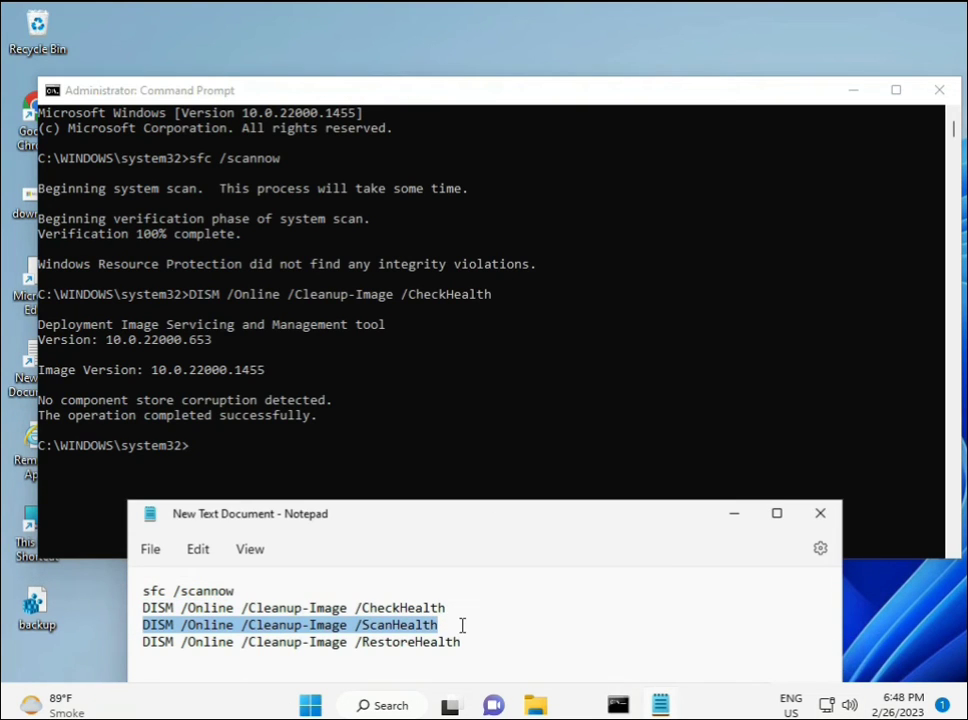
{"action": "right_click", "coordinate": [428, 628]}
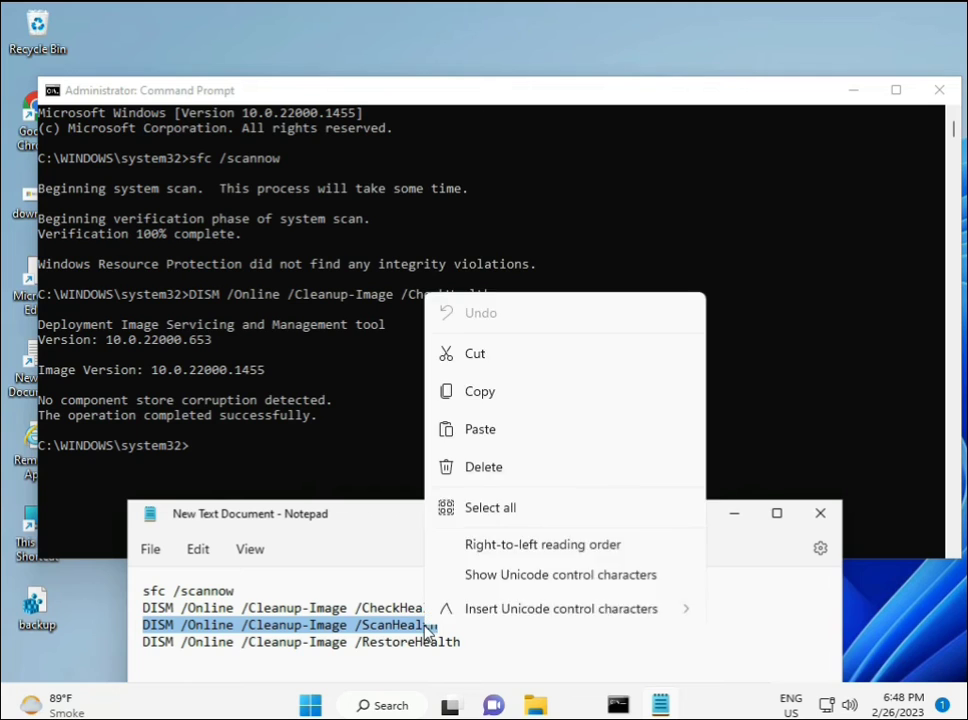
{"action": "left_click", "coordinate": [472, 347]}
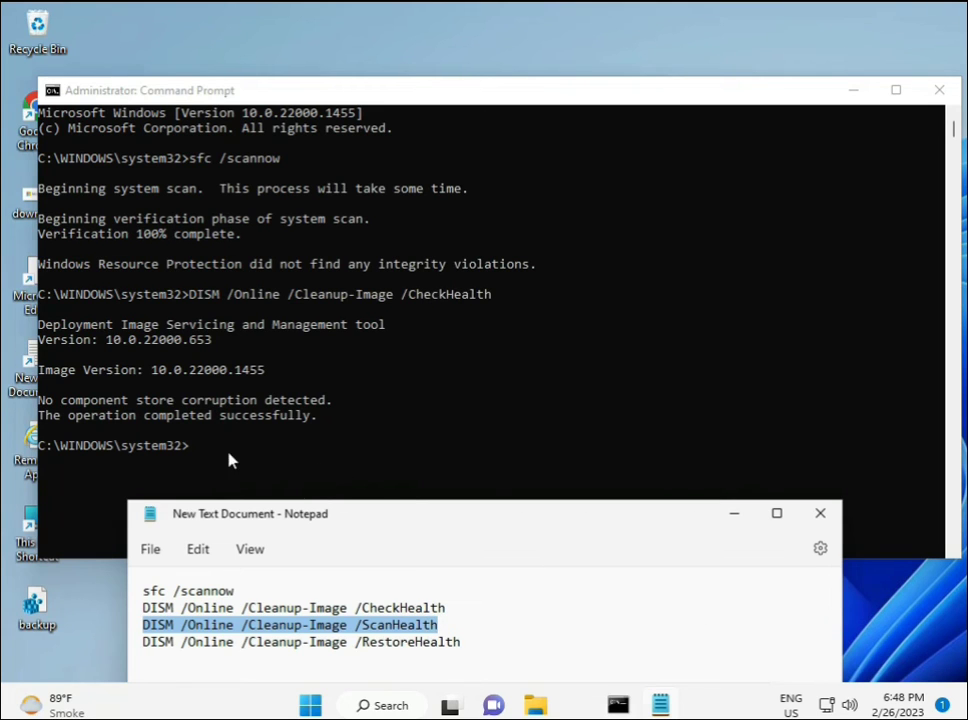
{"action": "left_click", "coordinate": [197, 454]}
{"action": "left_click", "coordinate": [197, 450]}
{"action": "right_click", "coordinate": [197, 452]}
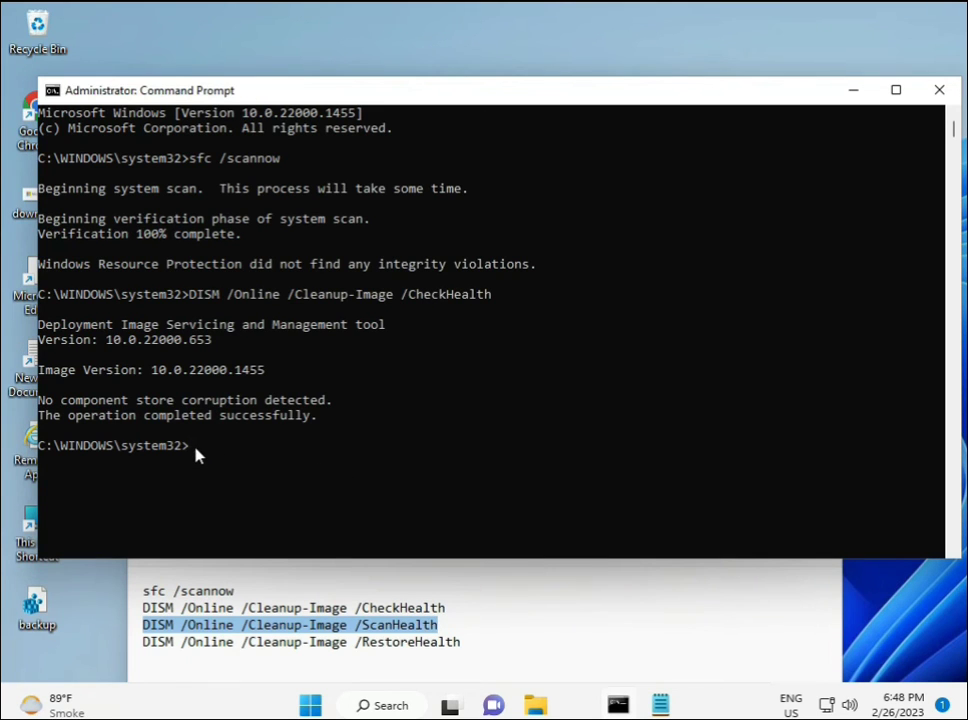
{"action": "right_click", "coordinate": [197, 455]}
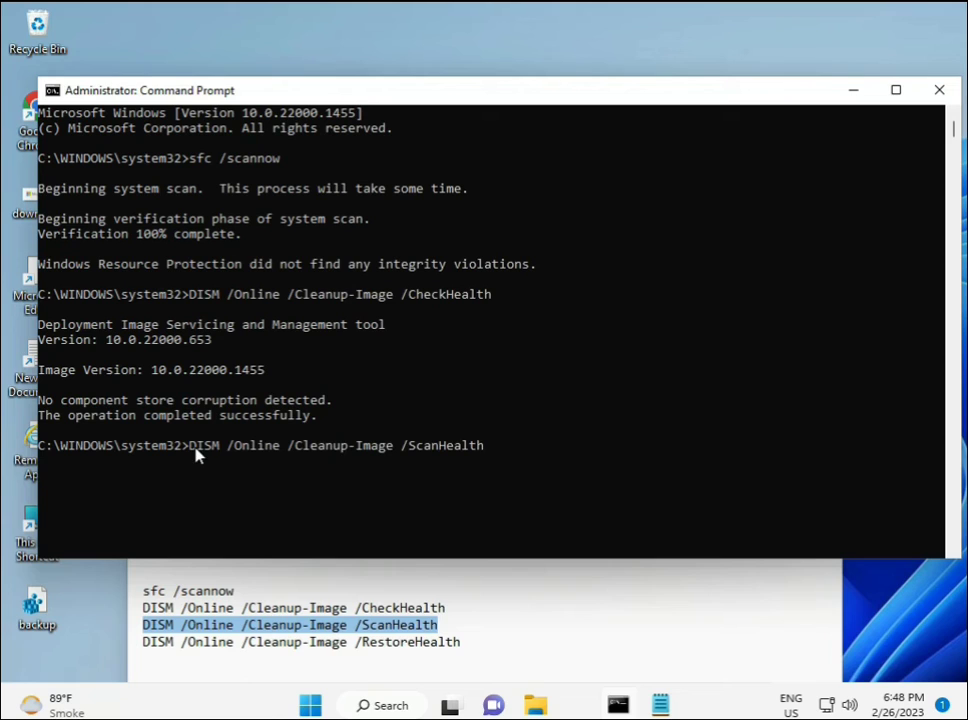
{"action": "key", "text": "Return"}
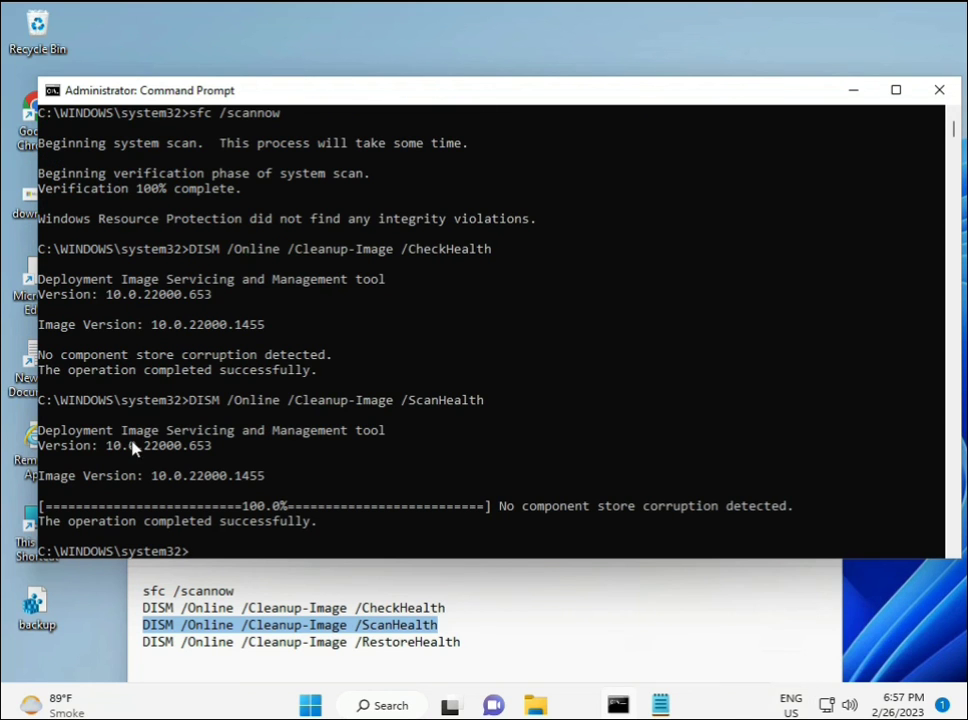
- Copy the RestoreHealth line from the Notepad document and run DISM /Online /Cleanup-Image /RestoreHealth in Command Prompt
{"action": "left_click_drag", "start_coordinate": [218, 521], "coordinate": [318, 524]}
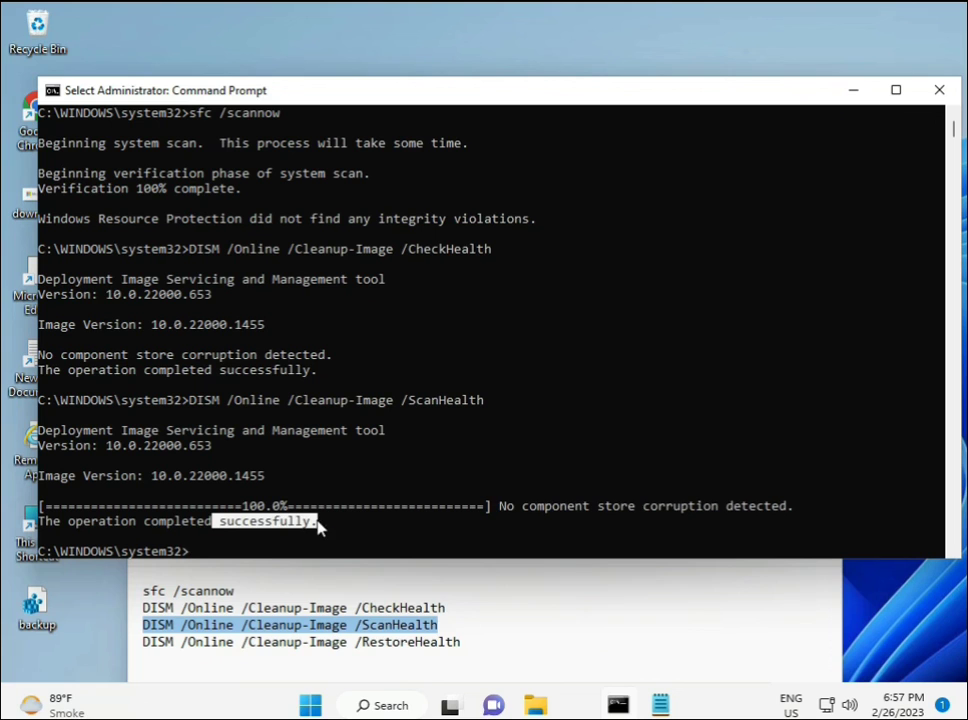
{"action": "left_click", "coordinate": [232, 644]}
{"action": "triple_click", "coordinate": [232, 644]}
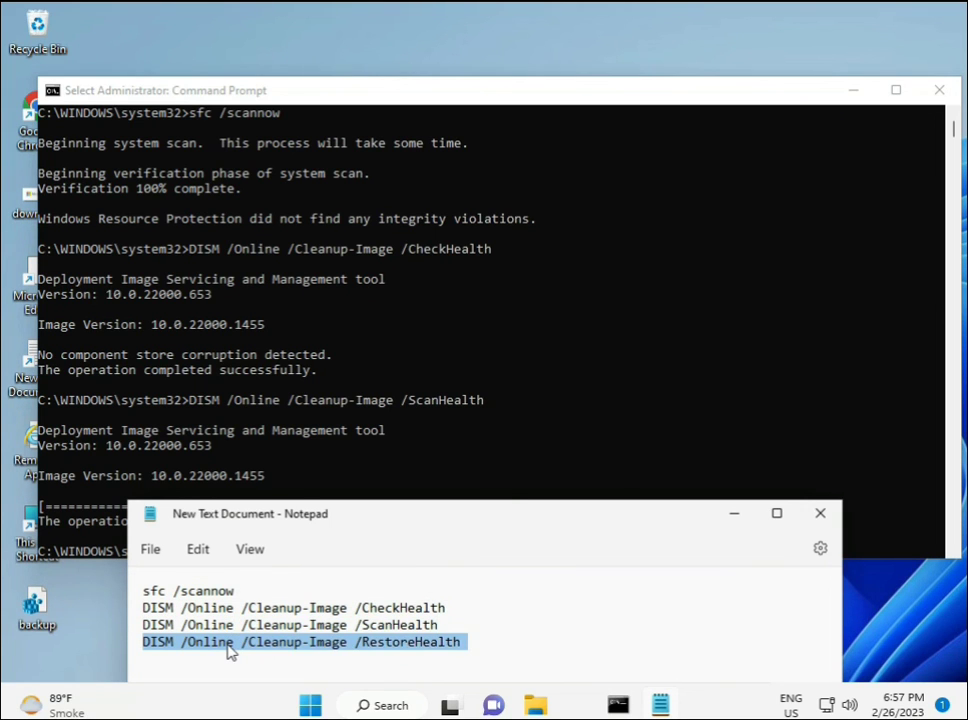
{"action": "right_click", "coordinate": [228, 651]}
{"action": "left_click", "coordinate": [287, 365]}
{"action": "left_click", "coordinate": [213, 495]}
{"action": "left_click", "coordinate": [190, 553]}
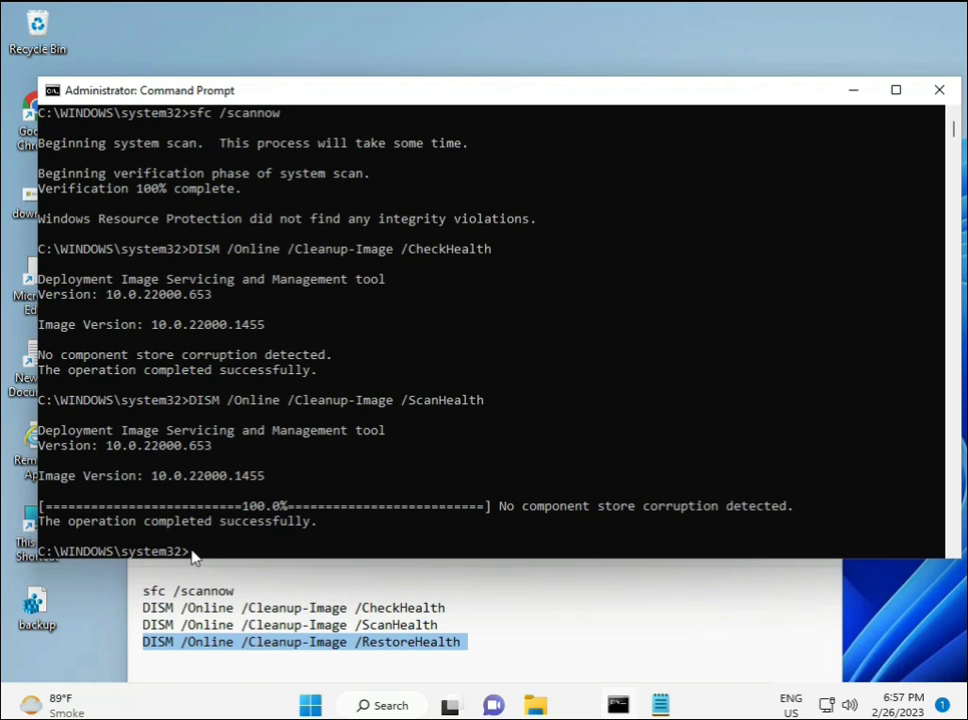
{"action": "left_click", "coordinate": [190, 553]}
{"action": "left_click", "coordinate": [190, 553]}
{"action": "right_click", "coordinate": [190, 553]}
{"action": "scroll", "coordinate": [600, 470], "scroll_direction": "down", "scroll_amount": 9}
{"action": "scroll", "coordinate": [568, 471], "scroll_direction": "up", "scroll_amount": 9}
{"action": "mouse_move", "coordinate": [953, 130]}
{"action": "left_mouse_down"}
{"action": "mouse_move", "coordinate": [957, 143]}
{"action": "mouse_move", "coordinate": [955, 128]}
{"action": "left_mouse_up"}
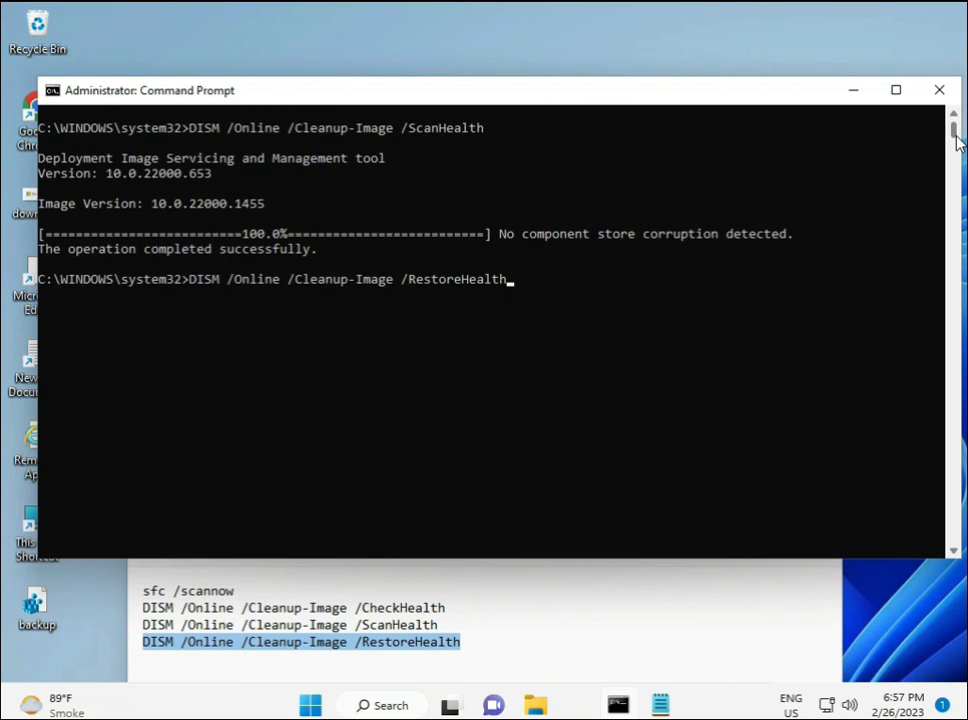
{"action": "left_click", "coordinate": [193, 281]}
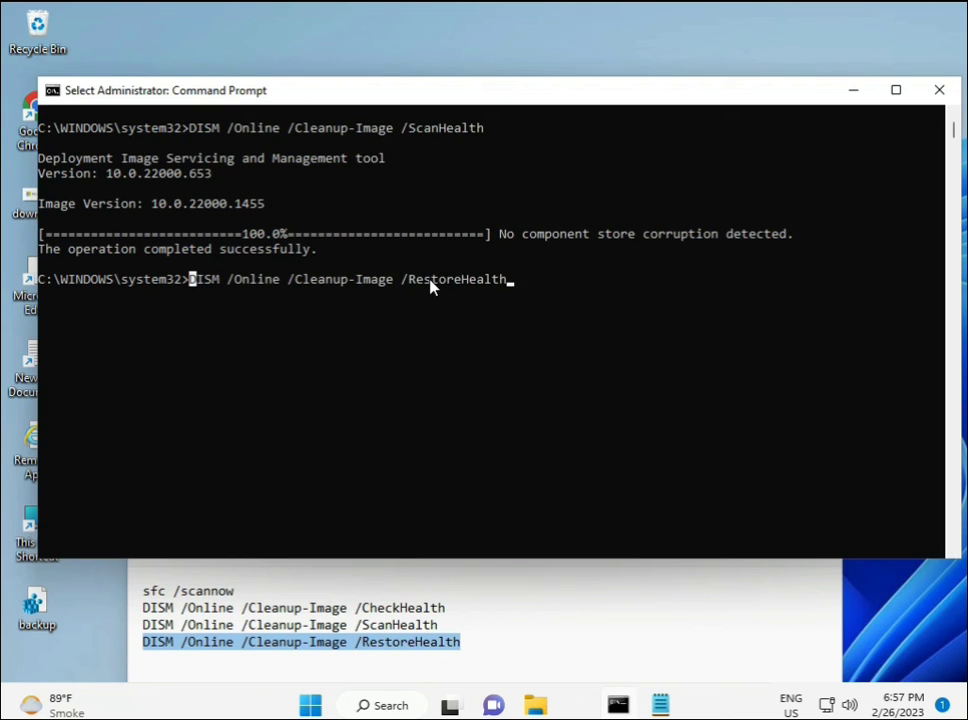
{"action": "key", "text": "Escape"}
{"action": "key", "text": "Return"}
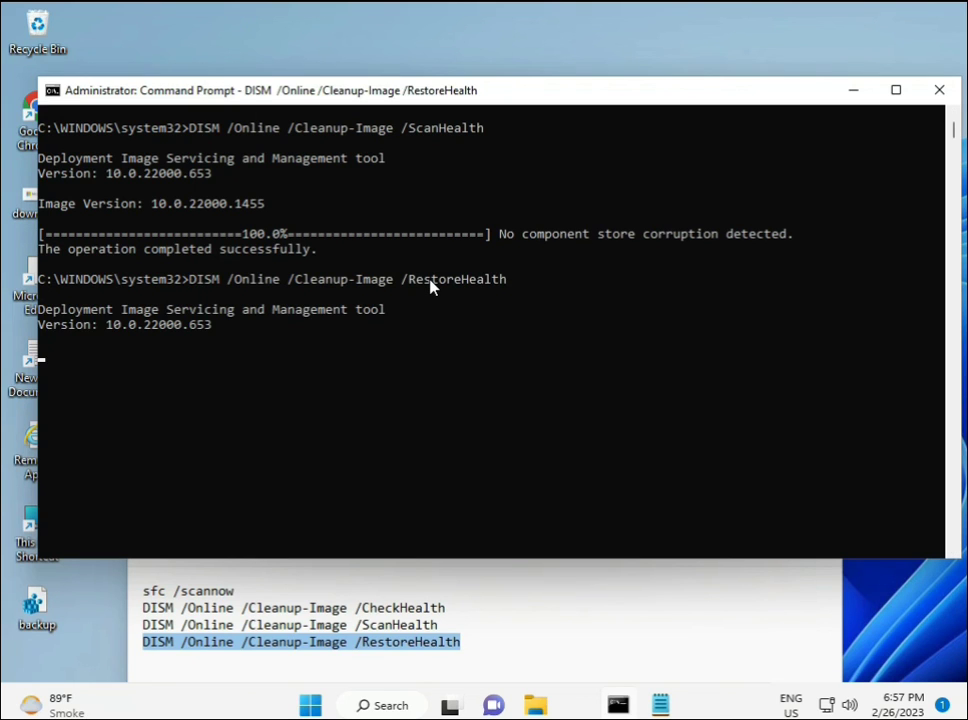